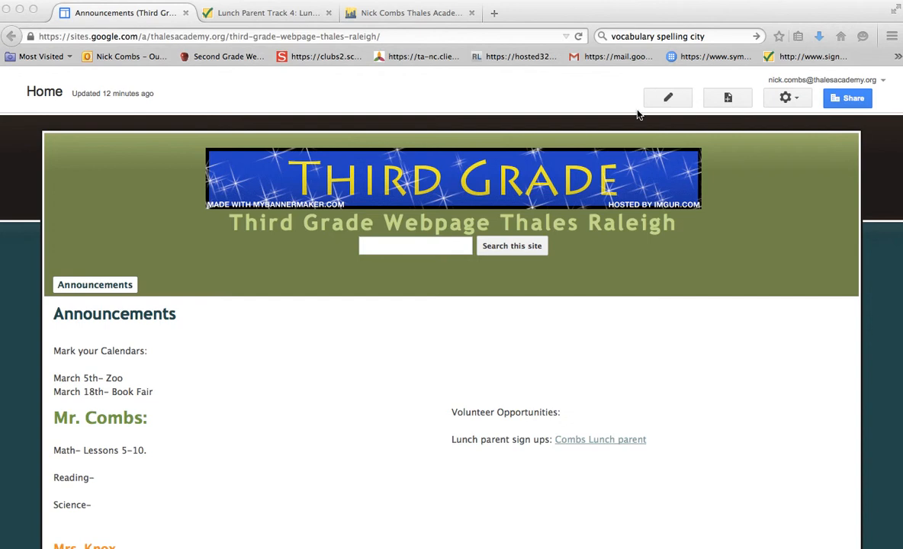
Create a page named "Forms and Docs" with the File Cabinet template, placed under Announcements.
click(729, 98)
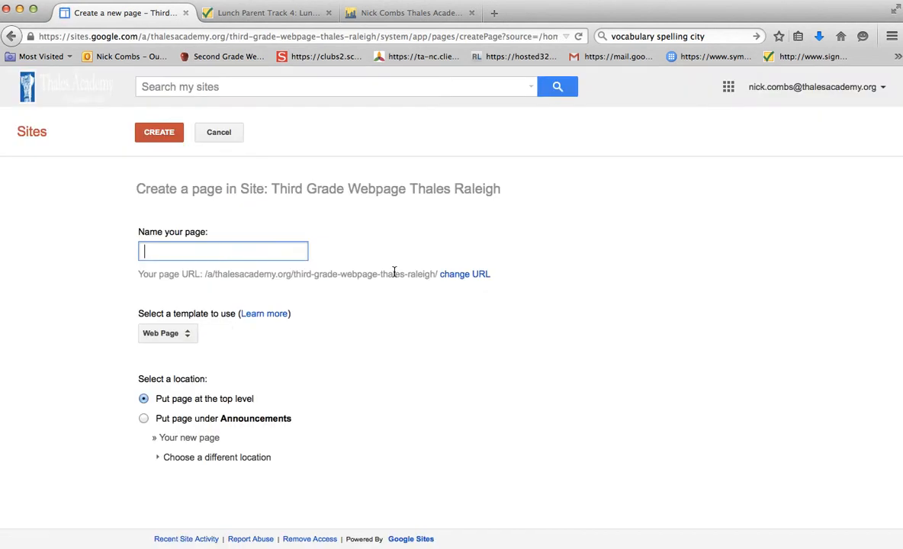
text(Fom)
key(BackSpace)
text(rms and )
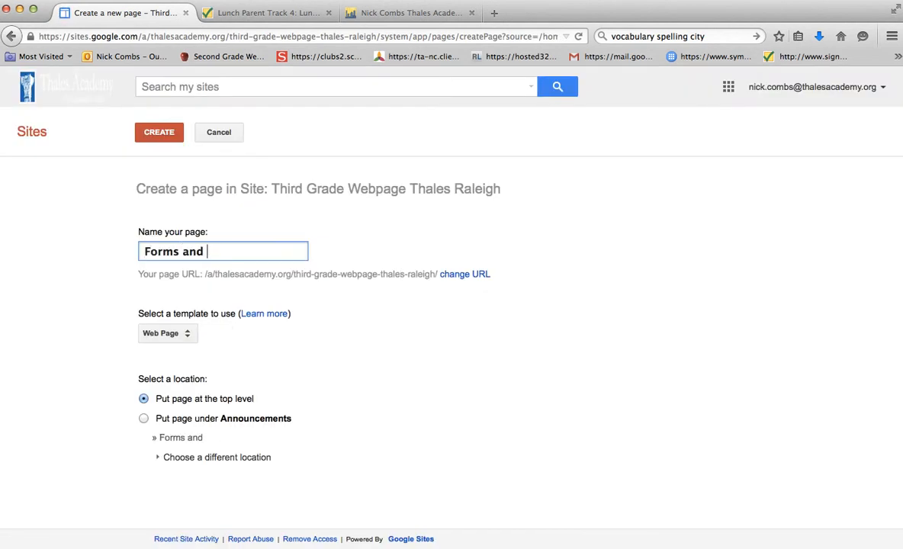
text(Docs)
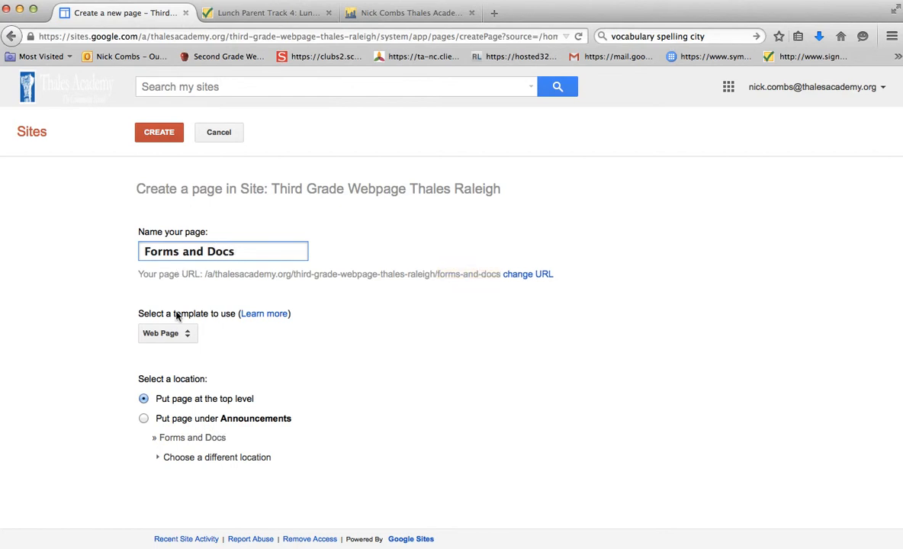
click(178, 338)
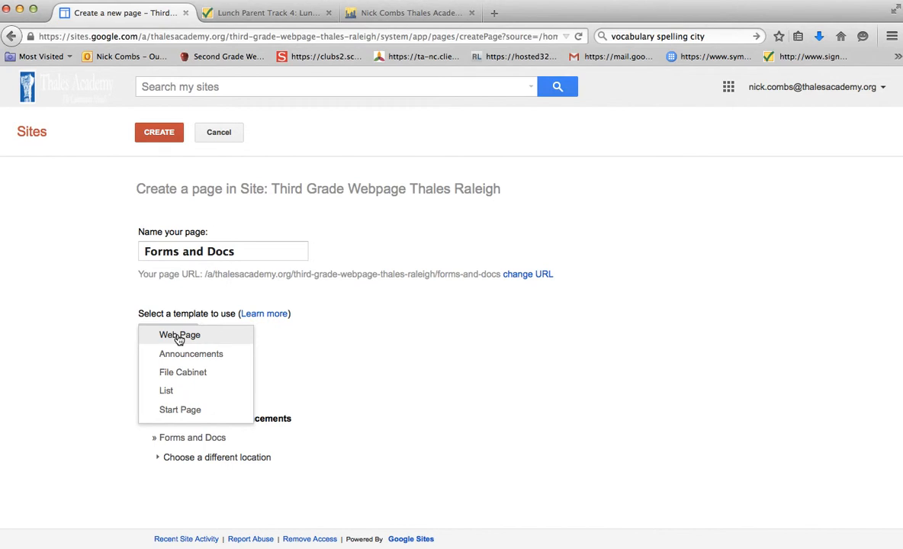
click(186, 375)
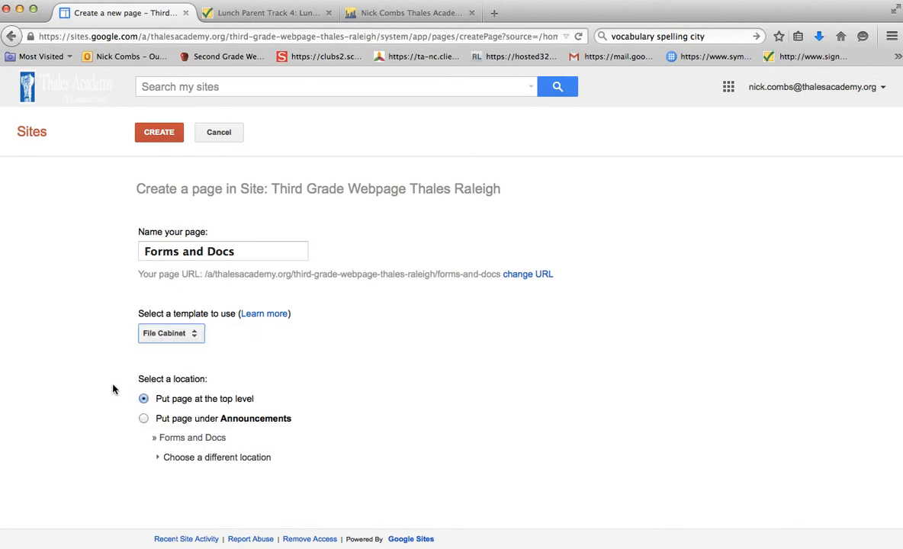
click(144, 419)
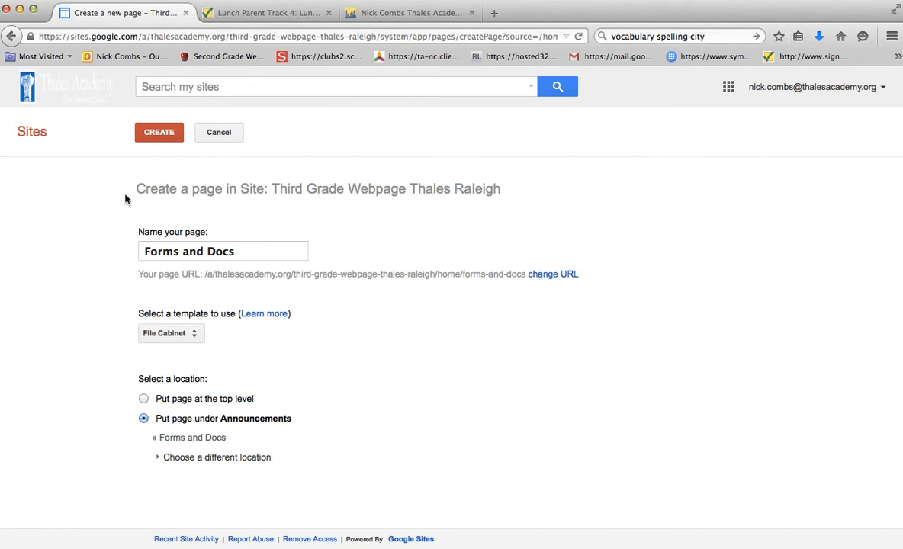
click(163, 132)
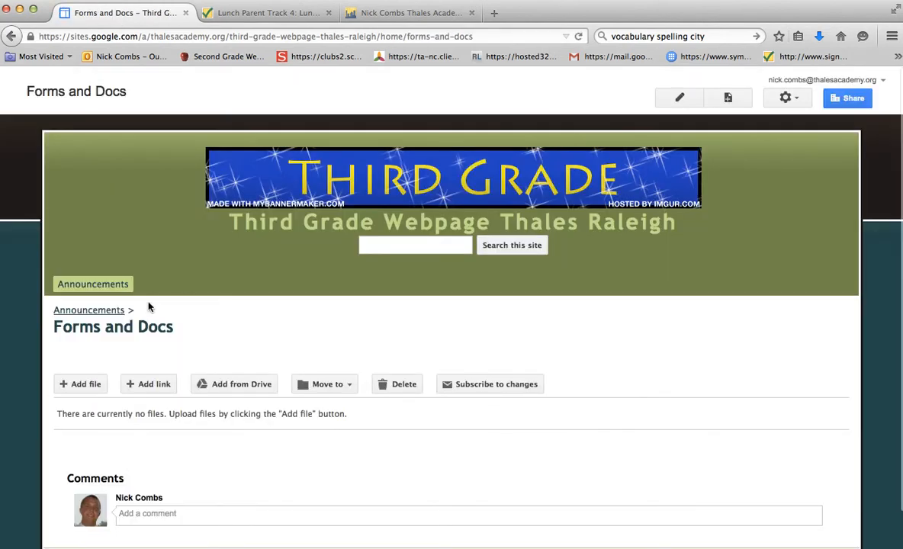
scroll(195, 334, down, 1)
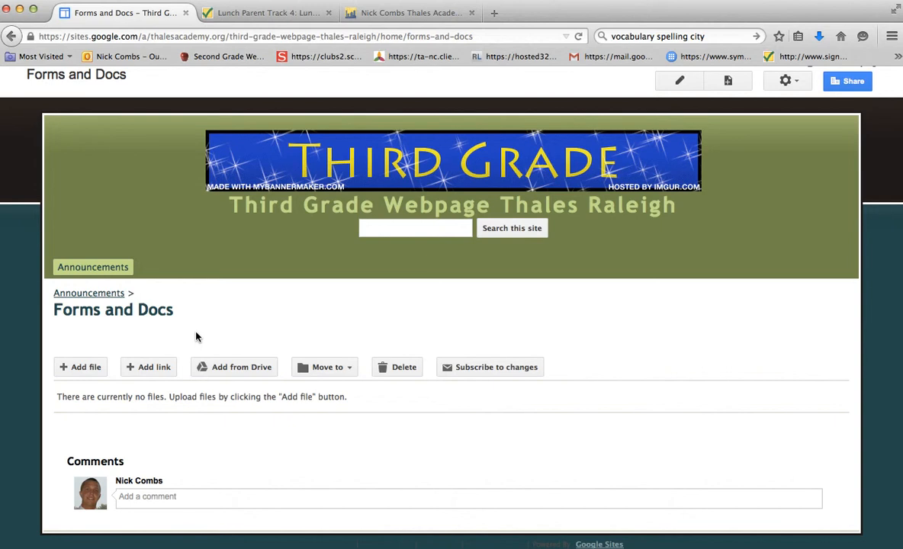
click(86, 366)
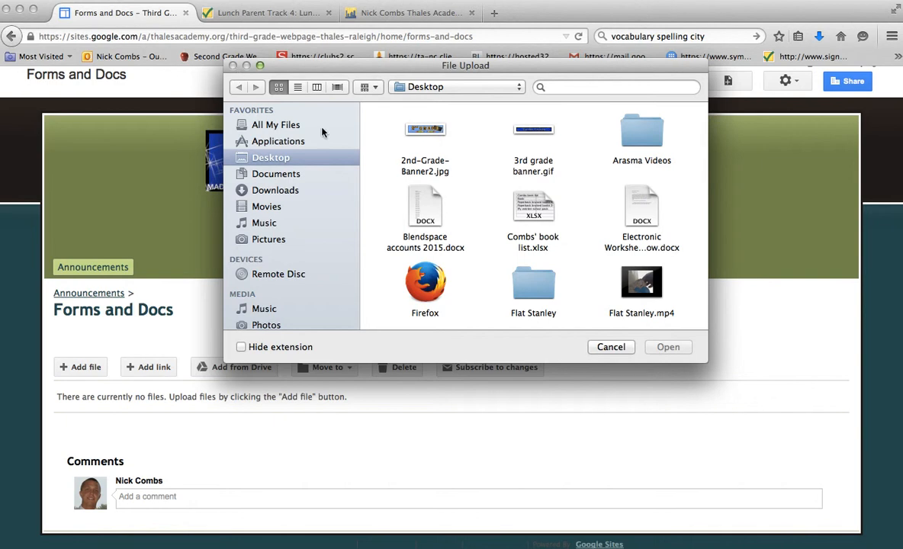
click(610, 347)
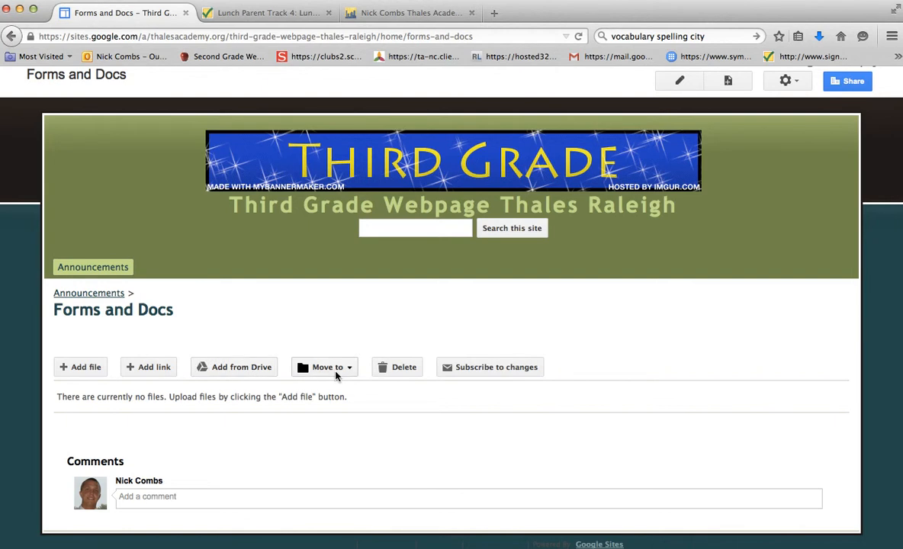
Create a new folder on the Forms and Docs page, named "Spelling" followed by the teacher's surname.
click(336, 373)
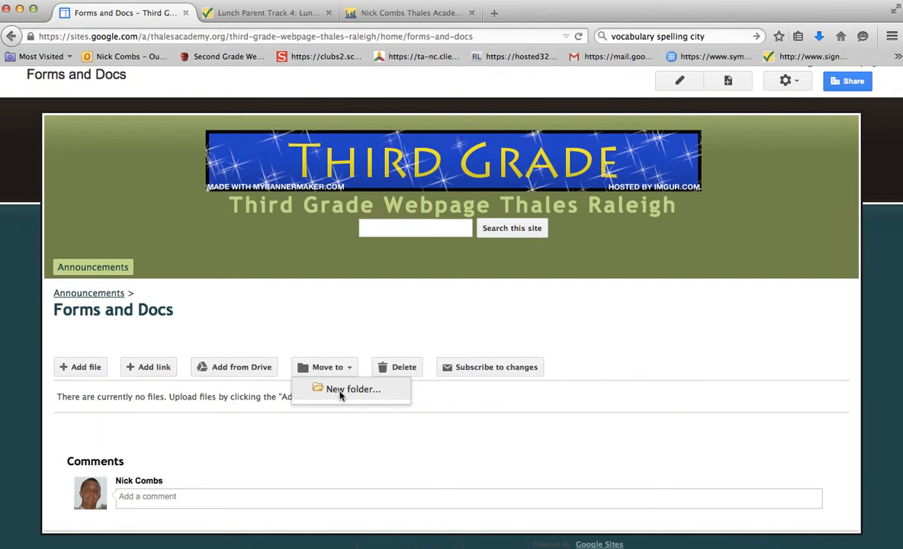
click(343, 390)
text(Spell)
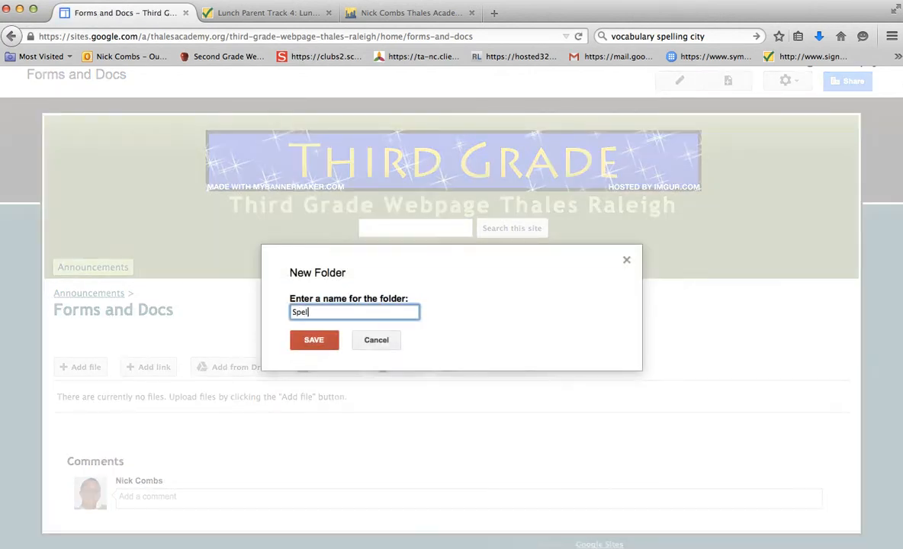
text(ing Combs)
click(311, 348)
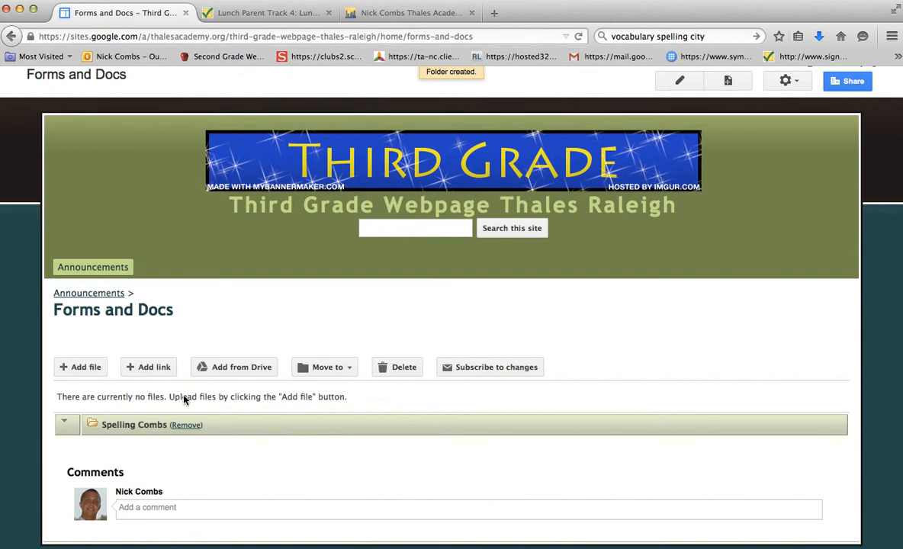
click(141, 369)
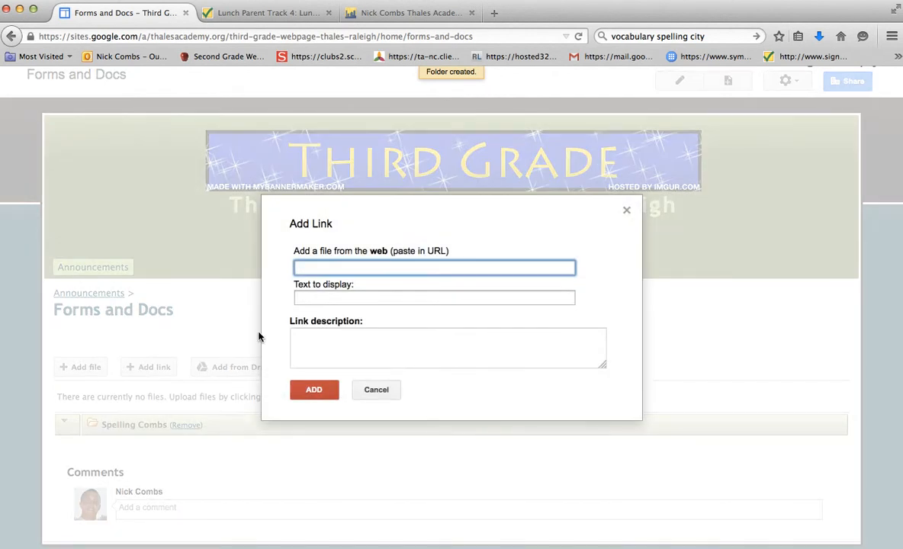
click(398, 17)
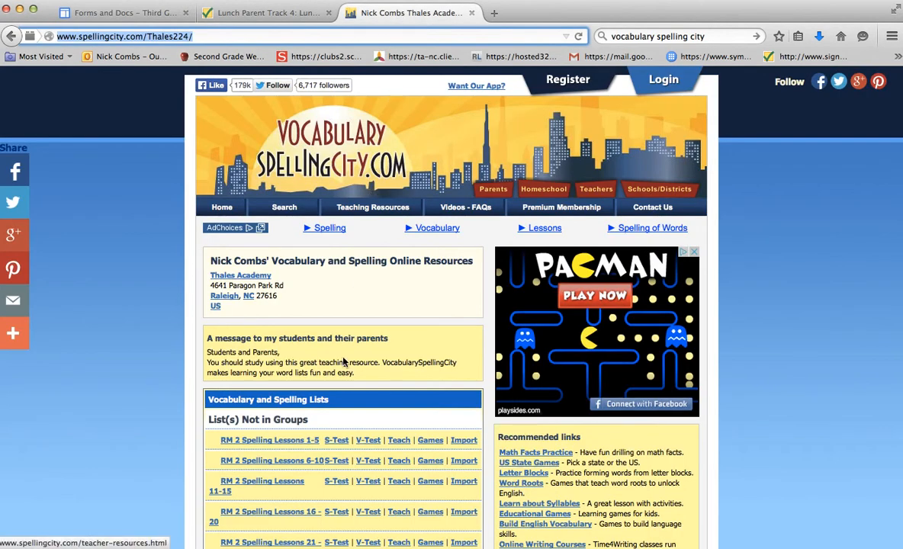
scroll(343, 362, down, 1)
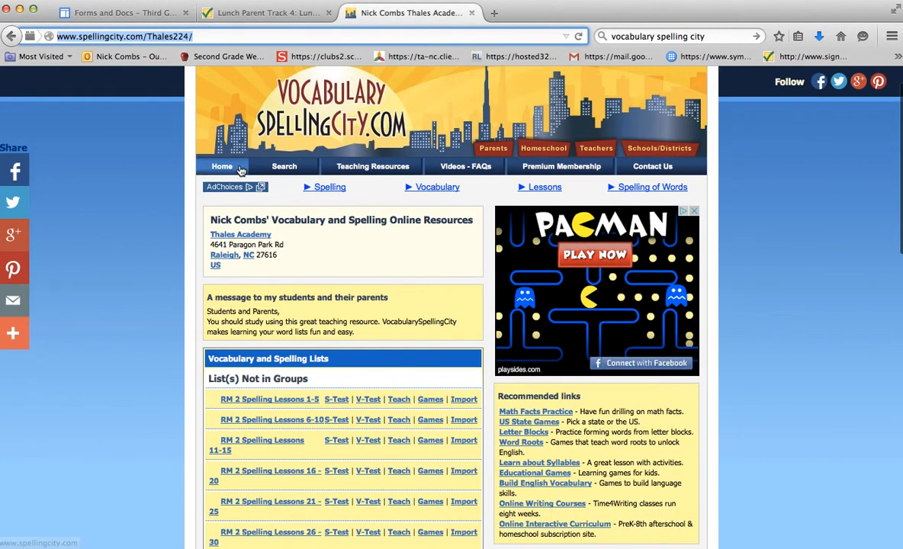
click(135, 13)
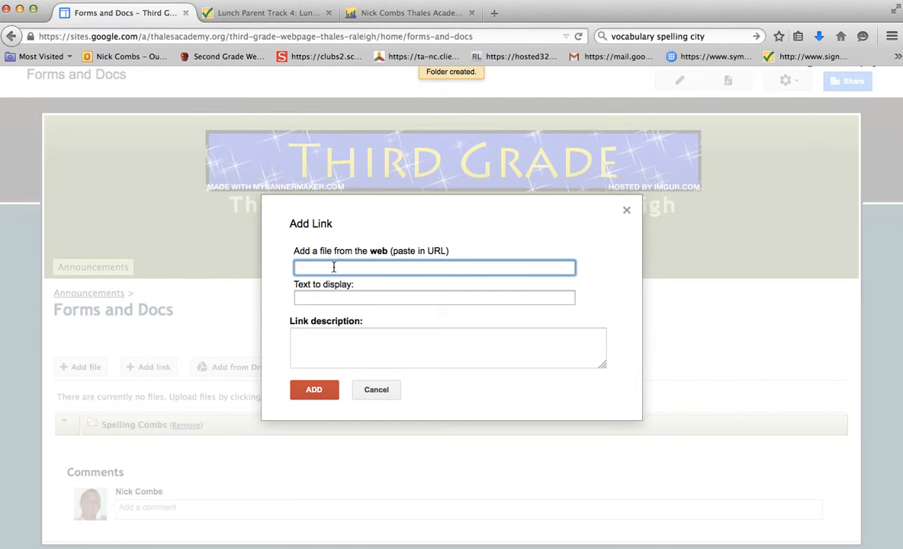
text(http://www.spellingcity.com/Thales224/)
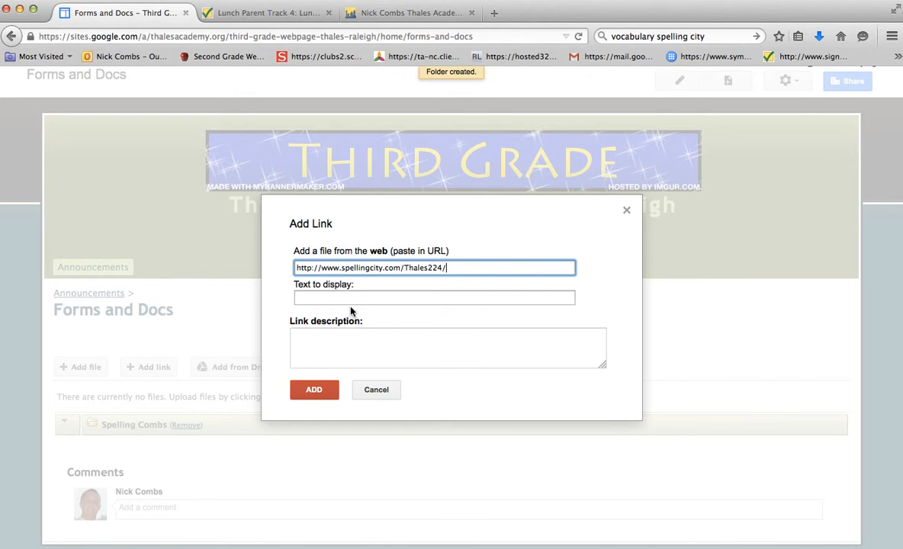
Set the link's display text to "Vocabulary spelling city games".
click(350, 298)
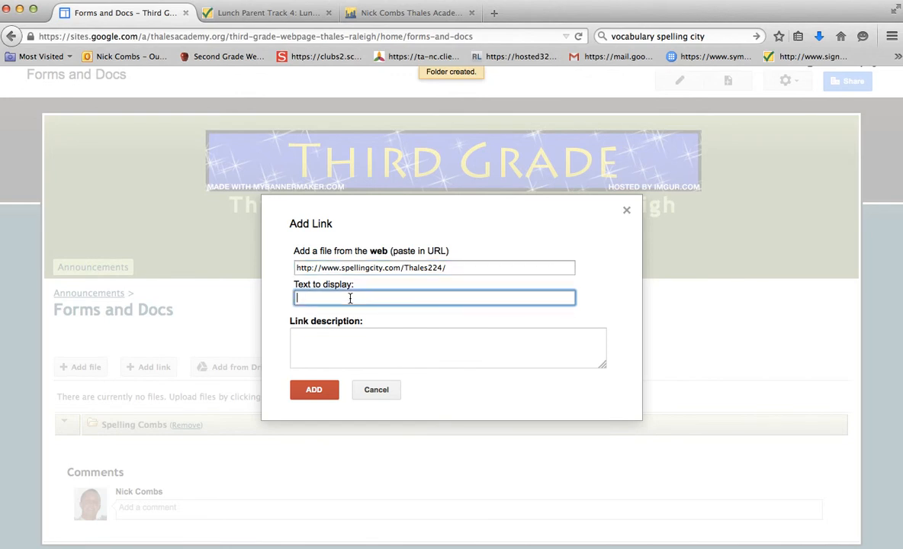
text(Vocabulary spelling city Ga)
key(BackSpace)
key(BackSpace)
text(games)
Enter the link description "Parents and students can access games for practicing their spelling lists" and add the link.
click(361, 343)
text(Parents)
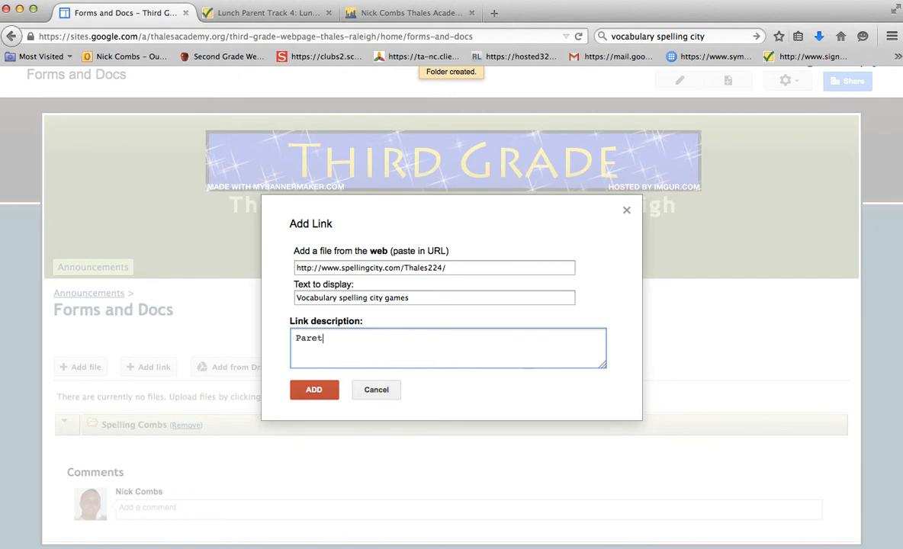
text( and students ca)
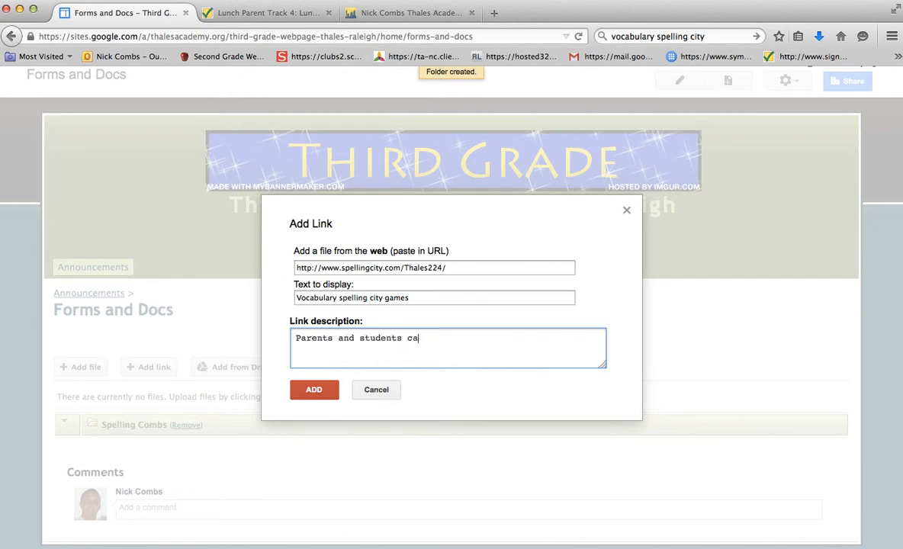
text(n ascess games for practi)
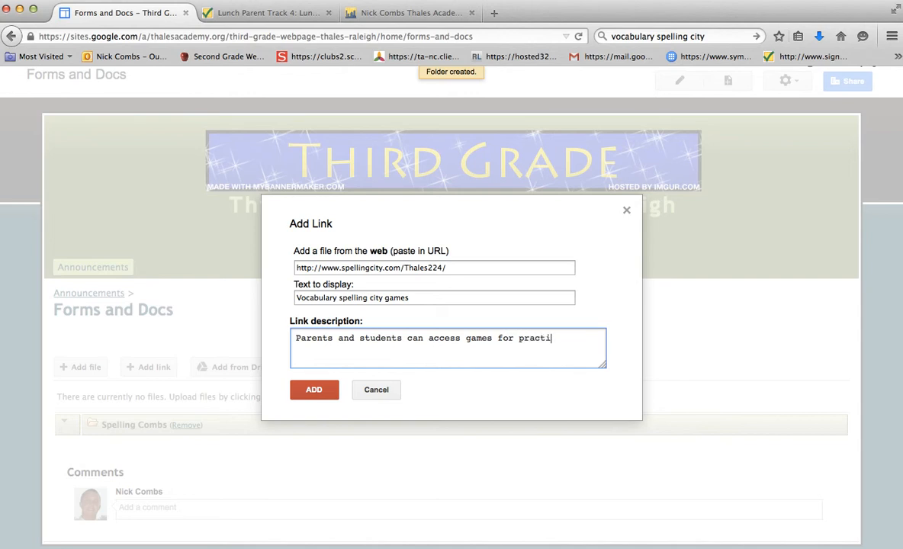
text(cing their spelling lists)
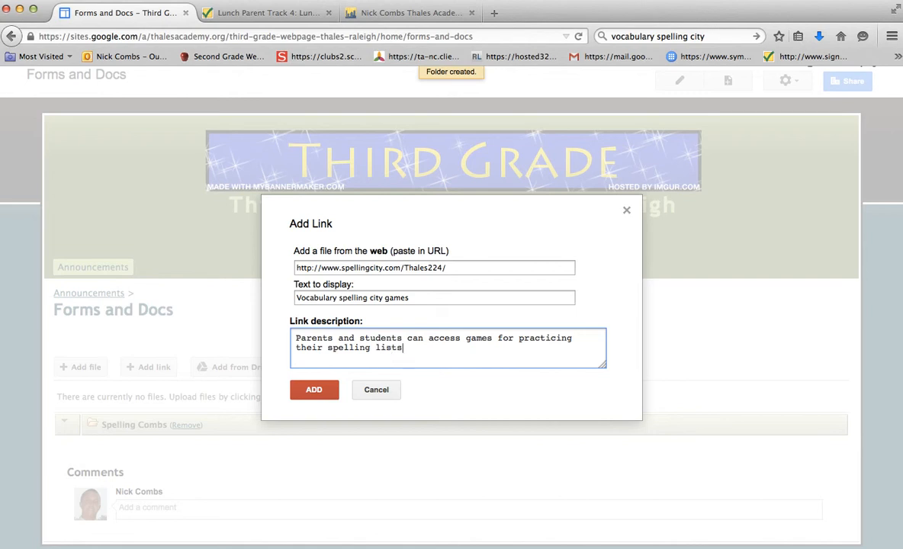
click(314, 389)
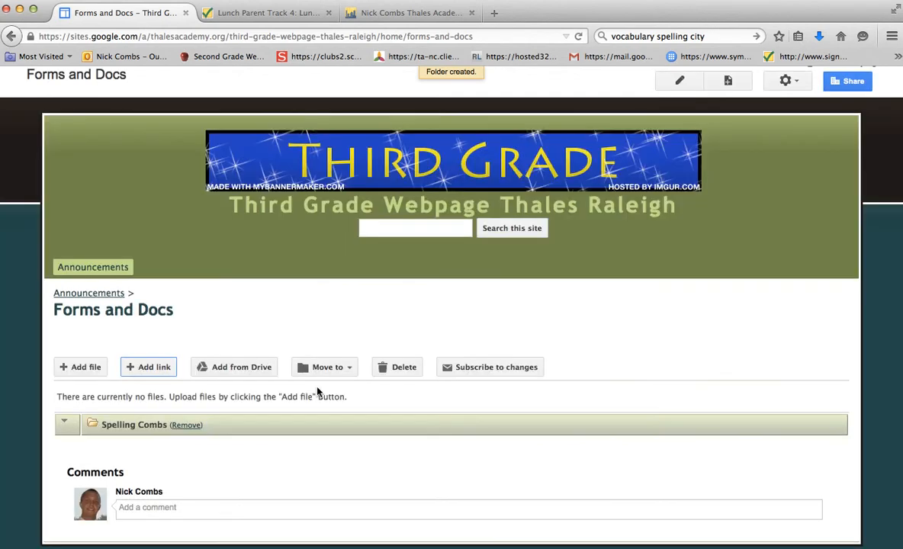
Move the Vocabulary spelling city games link into the teacher's Spelling folder.
scroll(310, 428, down, 1)
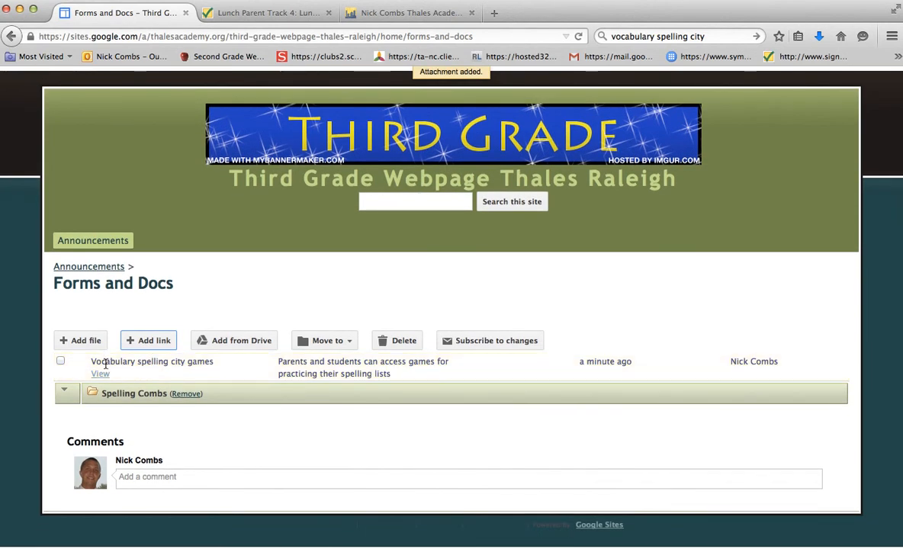
click(61, 362)
click(324, 343)
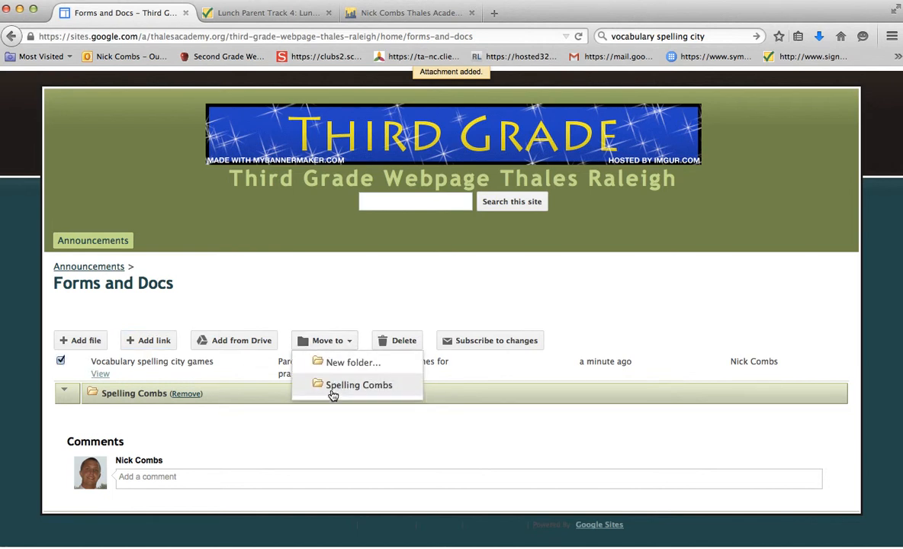
click(336, 387)
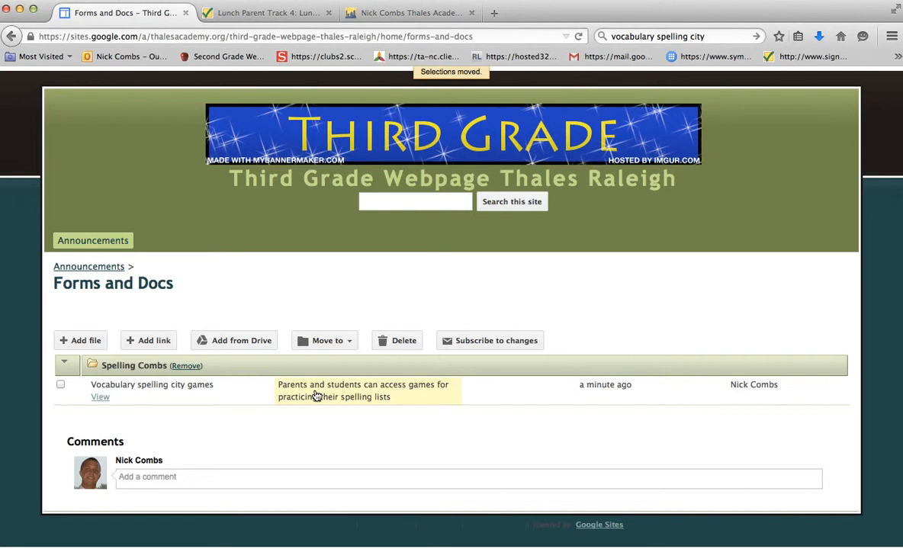
Change the link's description to "Students can access games for practicing their spelling lists at home." and save it.
click(384, 395)
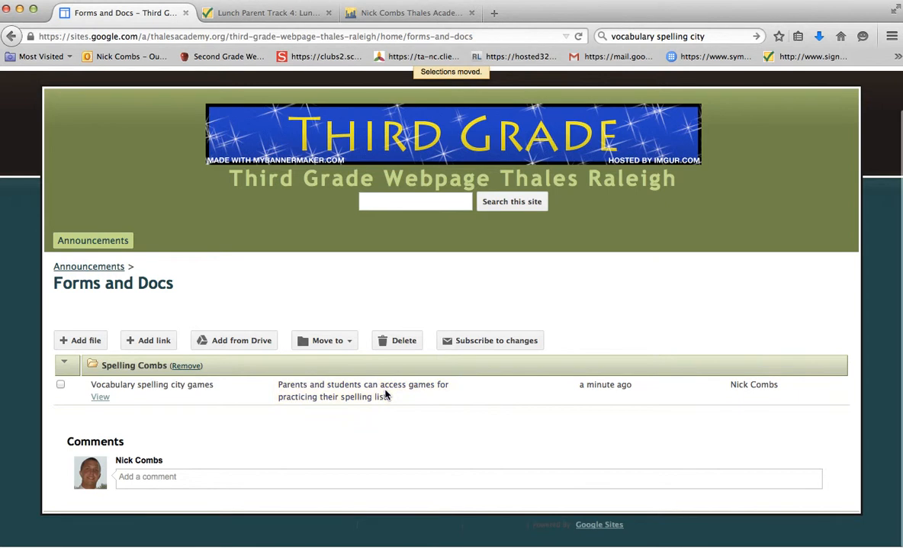
drag(365, 303, 271, 297)
text(S)
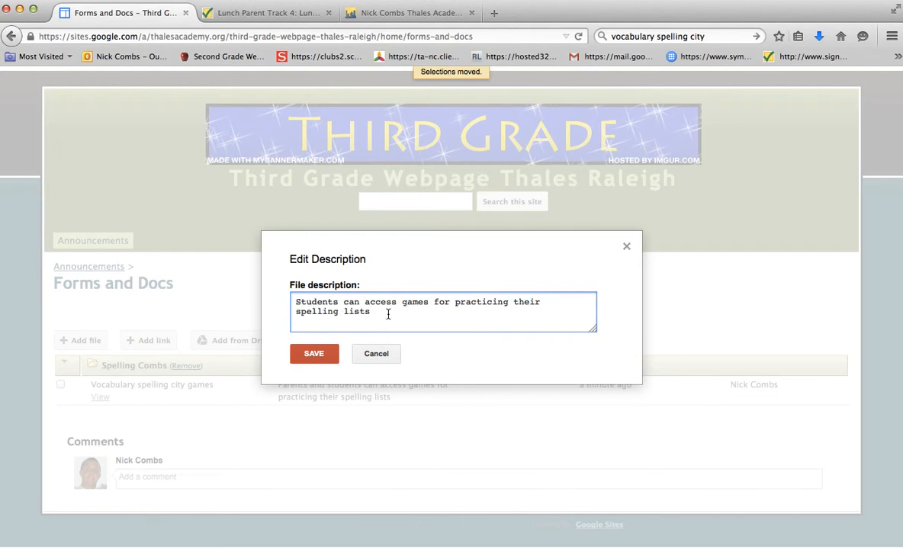
text( at home.)
click(314, 355)
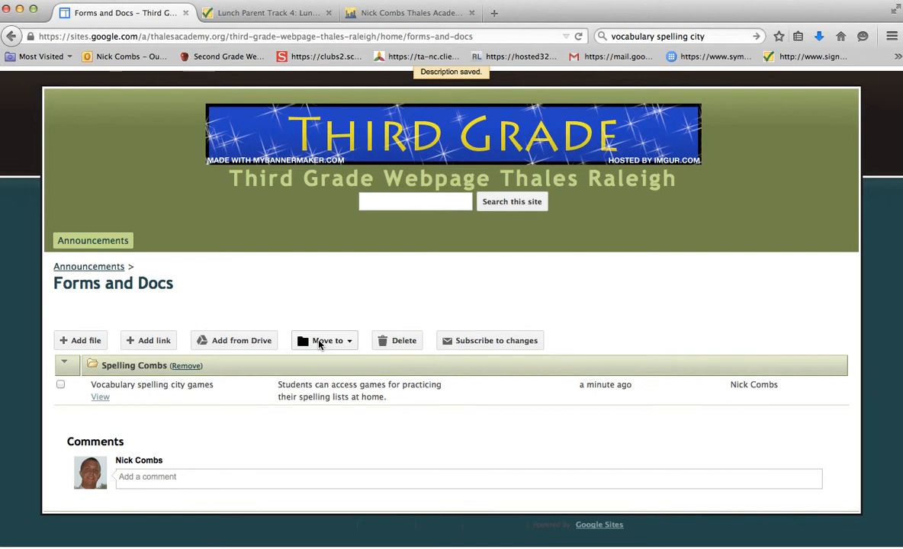
drag(132, 384, 82, 385)
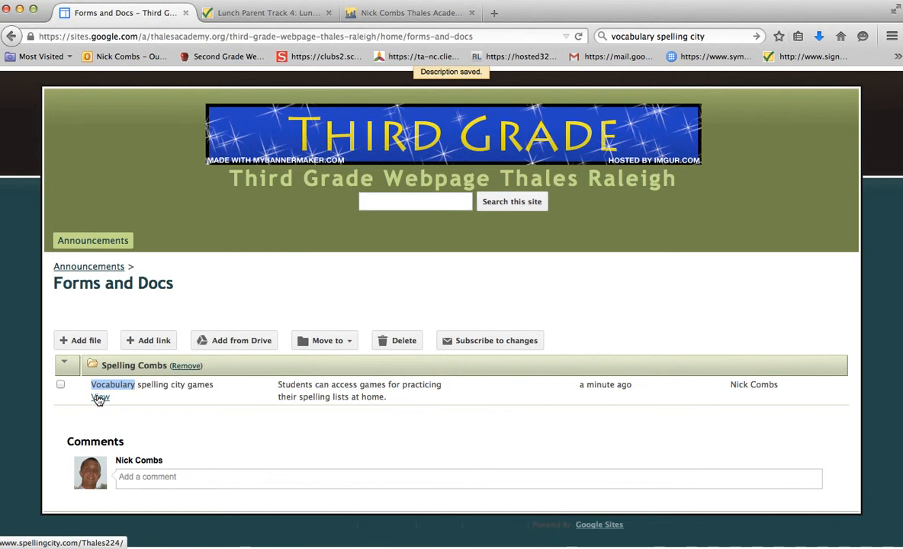
click(157, 413)
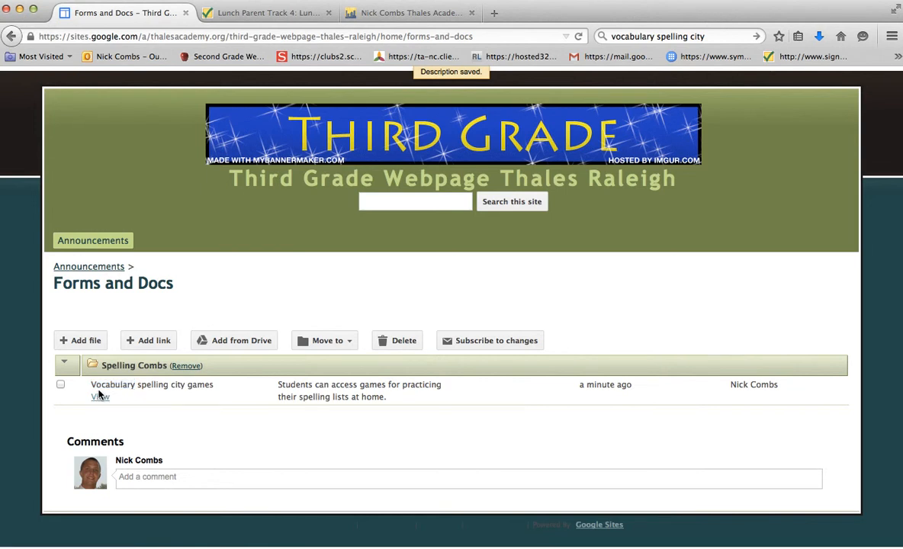
Add the Forms and Docs page to the site's horizontal navigation, save the change and leave the site layout editor.
click(100, 241)
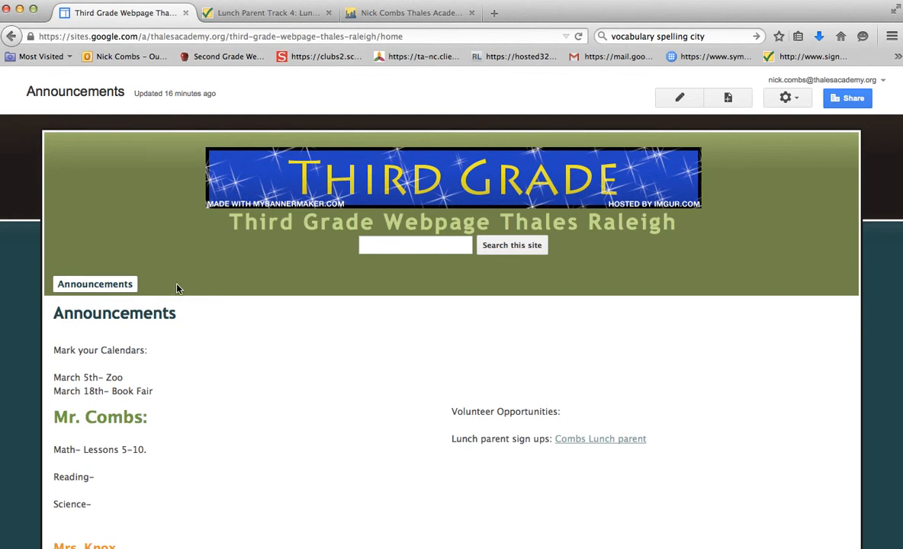
click(773, 100)
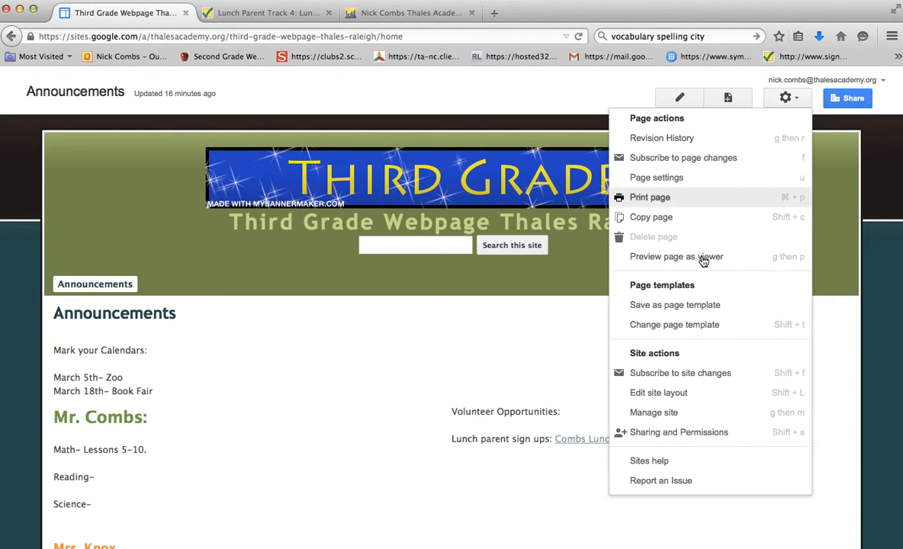
click(663, 392)
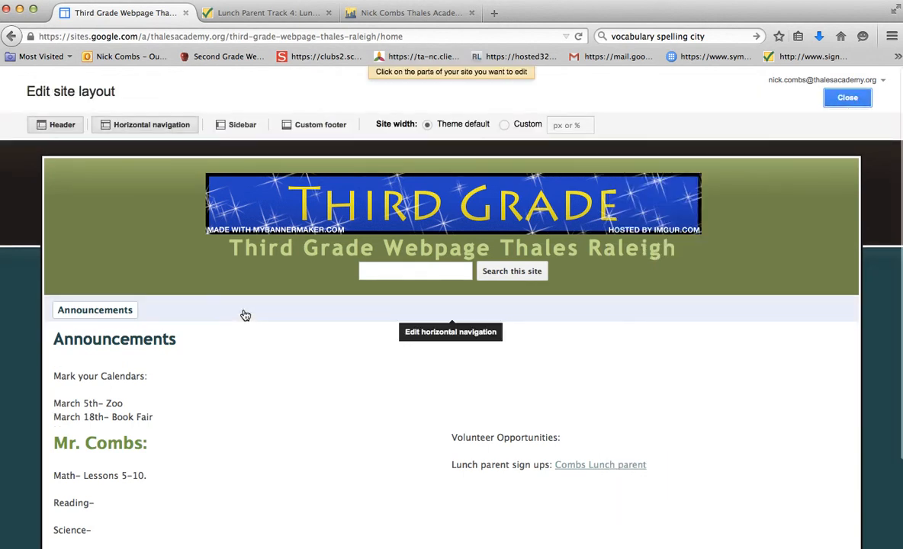
click(245, 315)
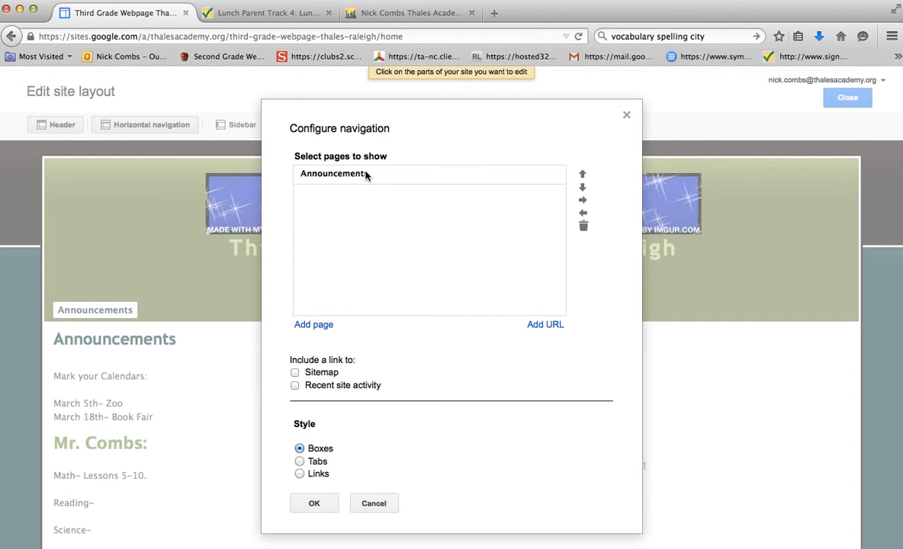
click(316, 324)
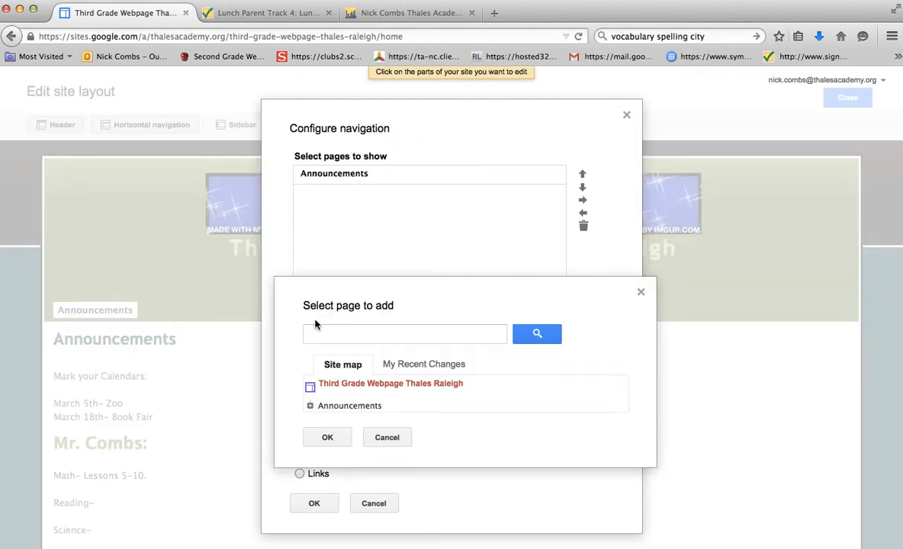
click(403, 367)
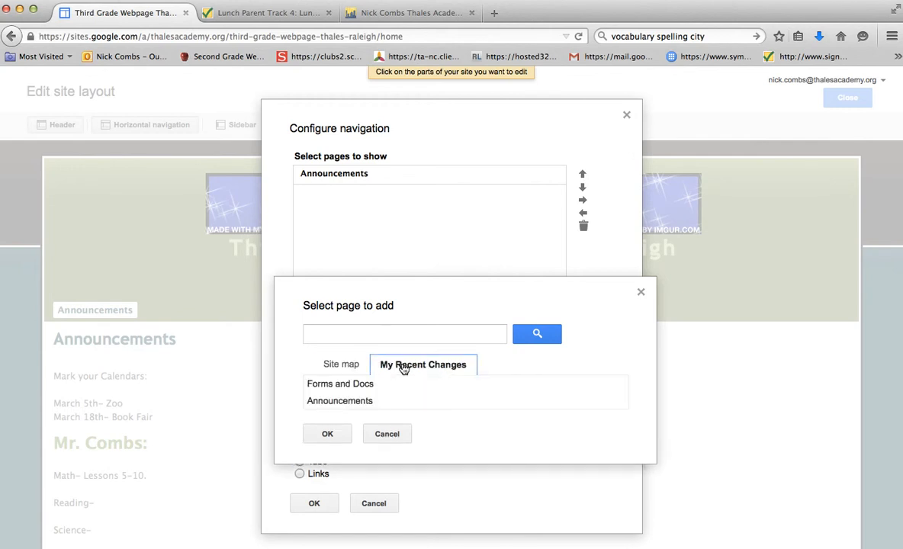
click(364, 388)
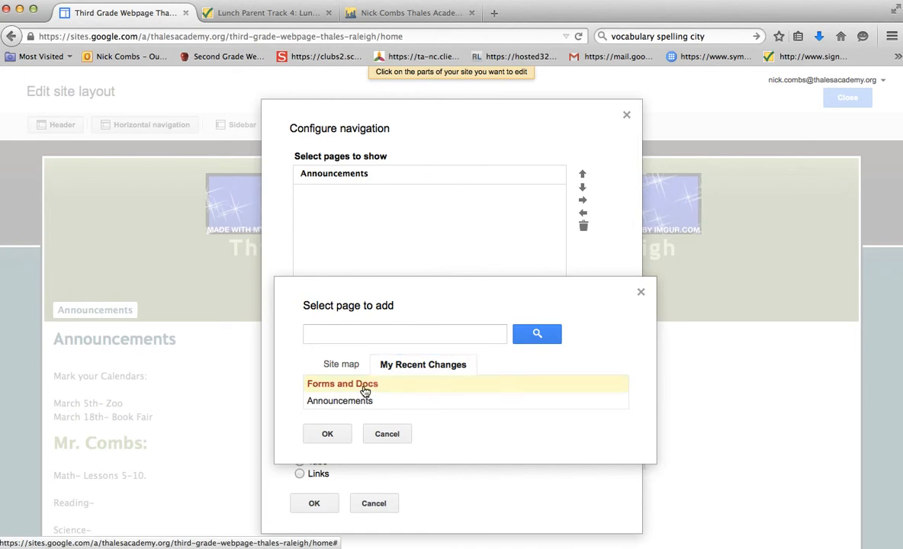
click(338, 432)
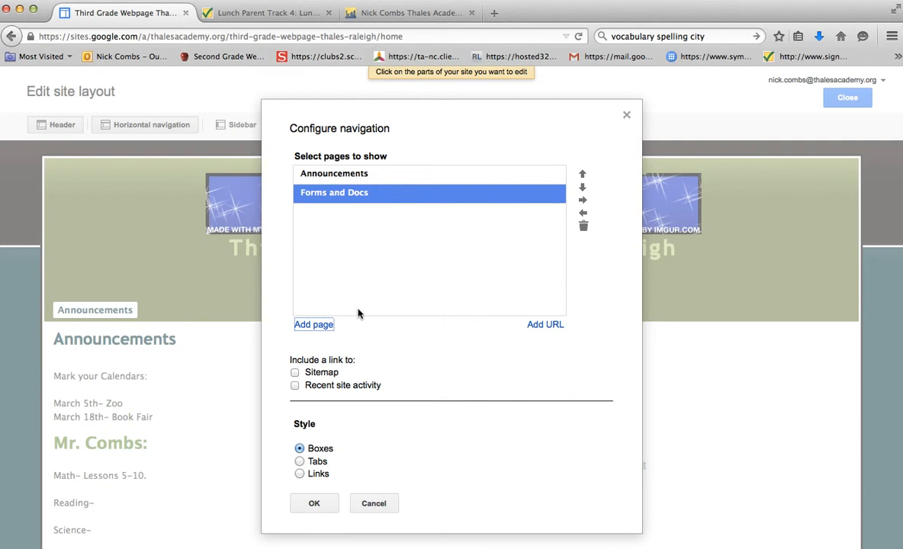
click(312, 504)
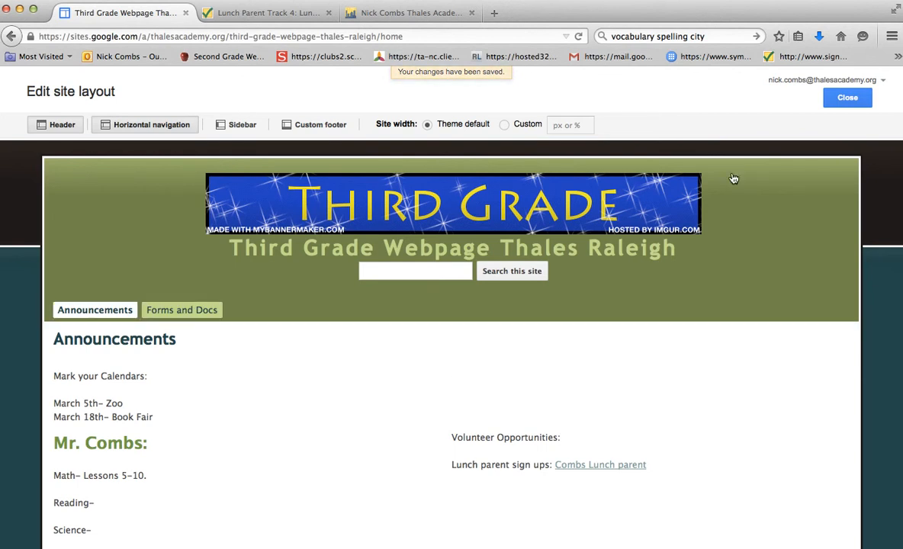
click(855, 98)
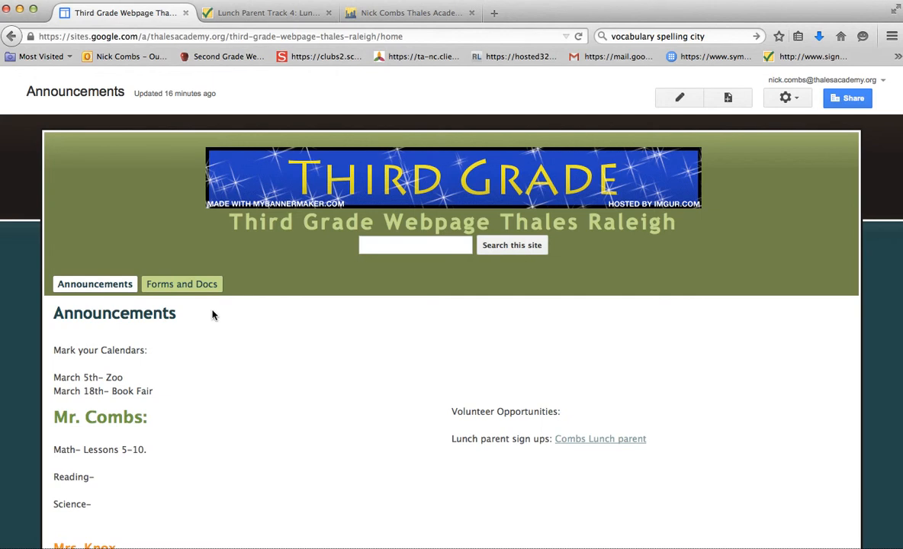
Check the Forms and Docs navigation entry and its Vocabulary spelling city games link, closing the linked site after viewing it.
scroll(115, 402, down, 2)
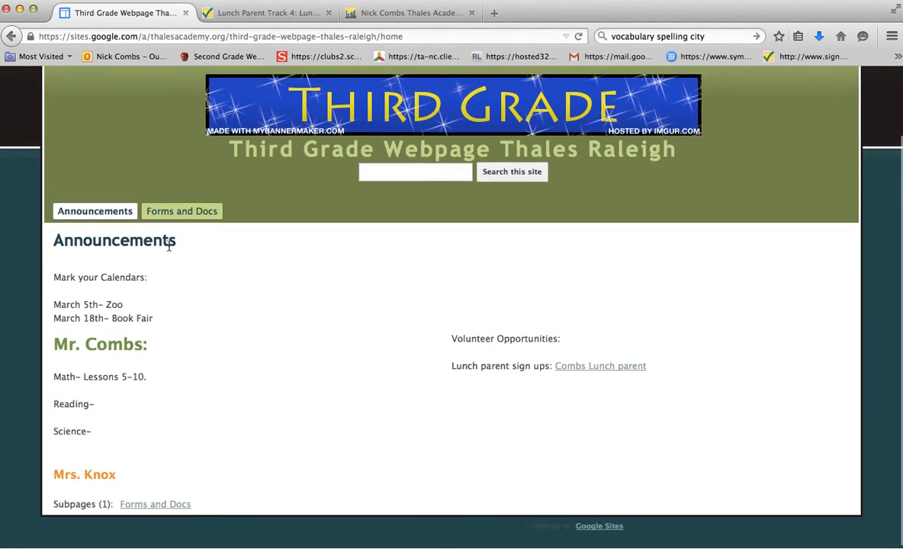
click(183, 214)
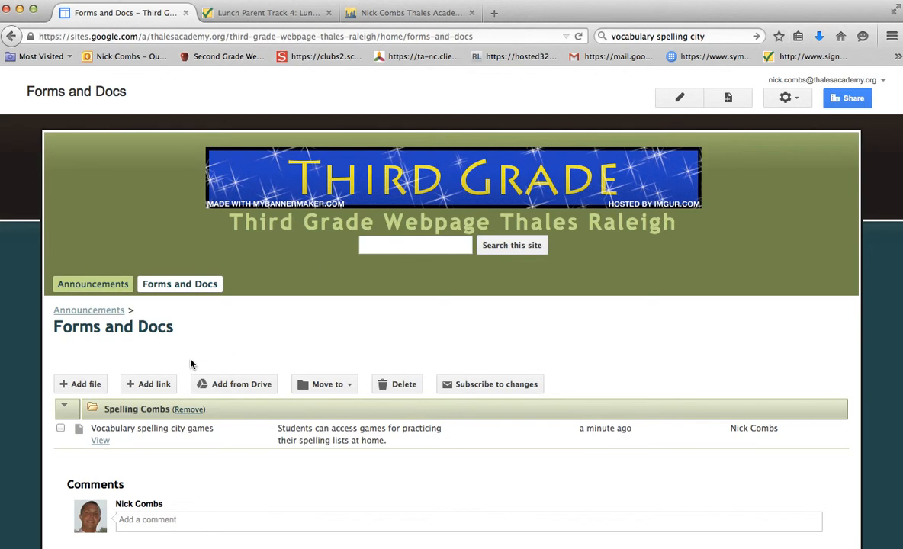
click(100, 439)
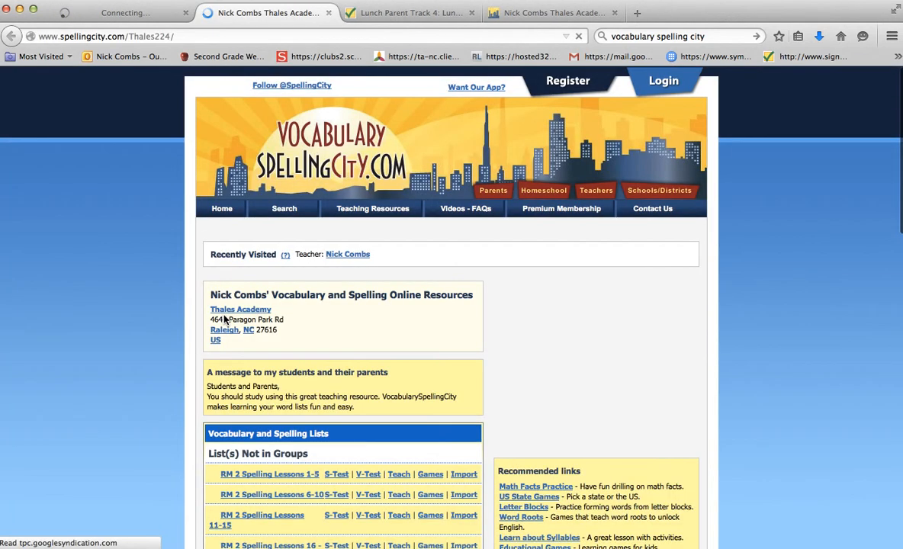
scroll(224, 317, down, 1)
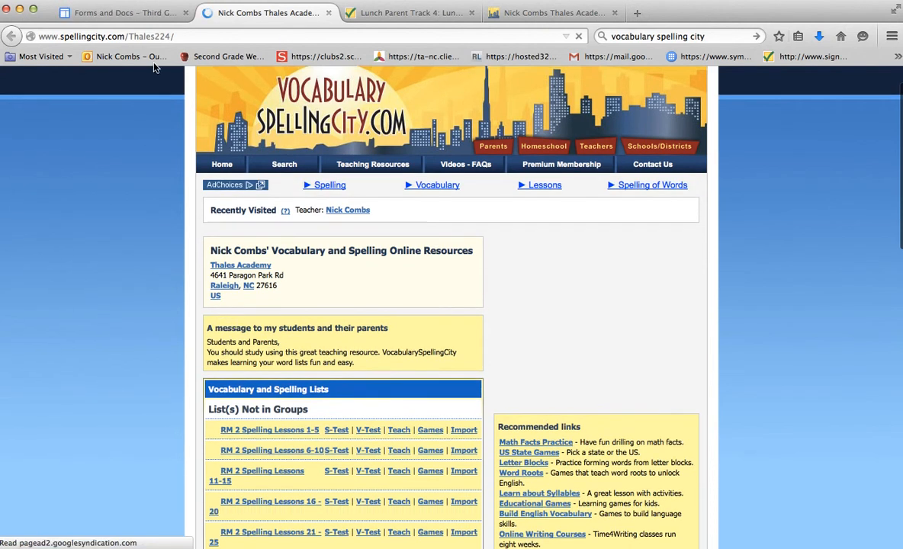
click(329, 13)
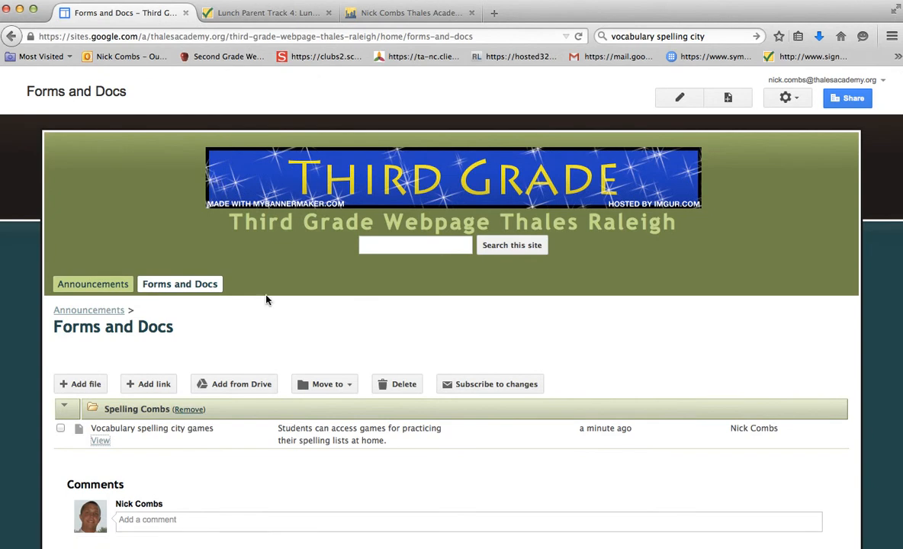
Create a top-level page named "Calendar" with the Web Page template.
scroll(266, 299, down, 2)
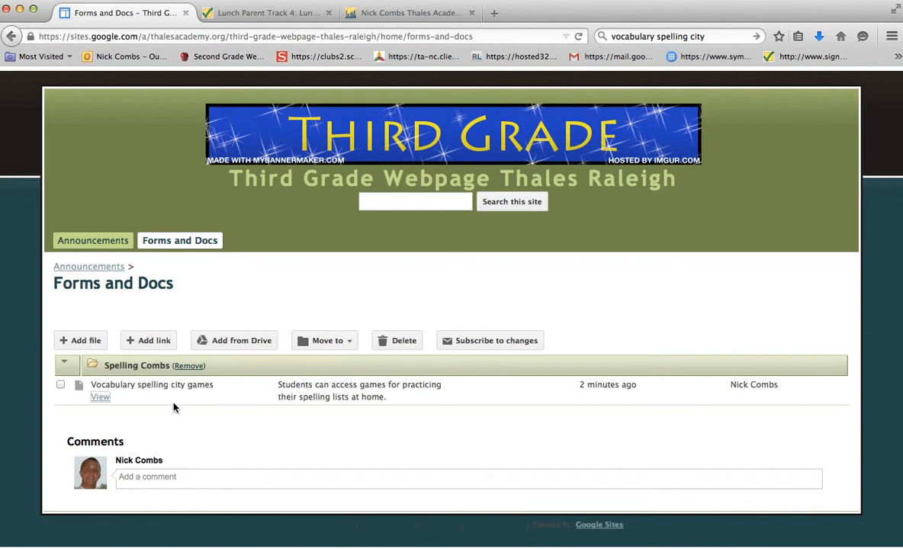
scroll(234, 341, up, 1)
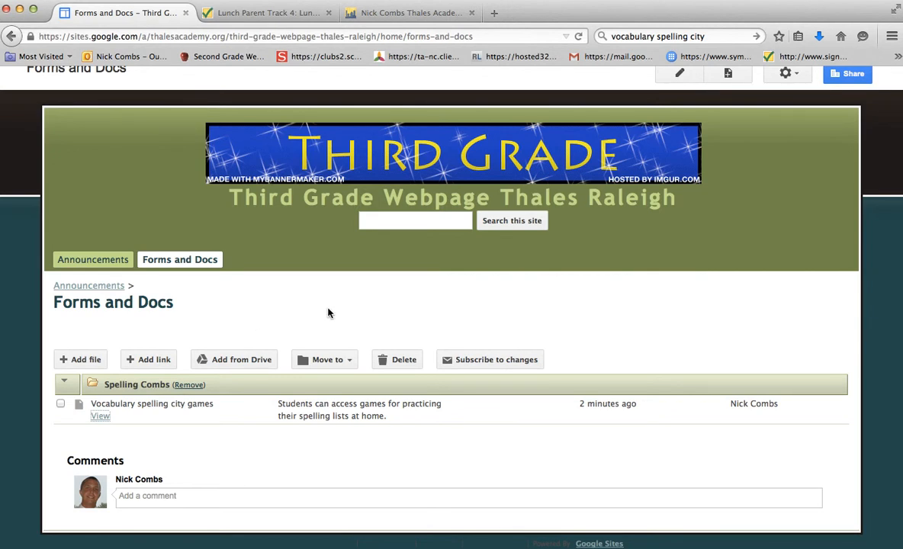
scroll(329, 313, up, 1)
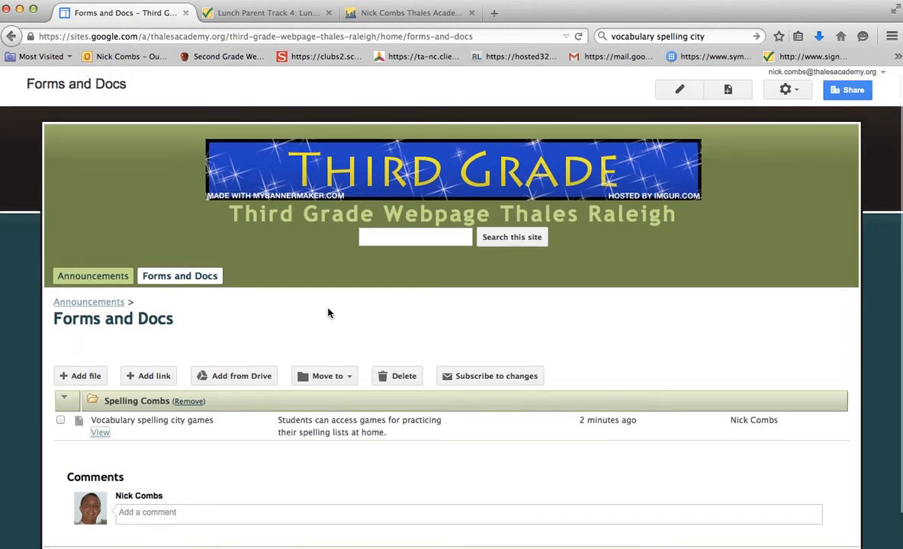
click(729, 99)
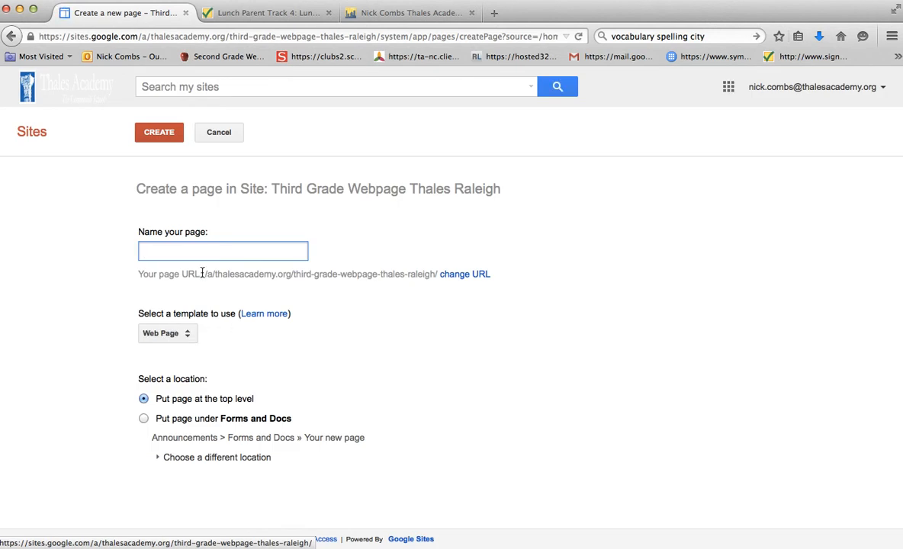
text(Calendar)
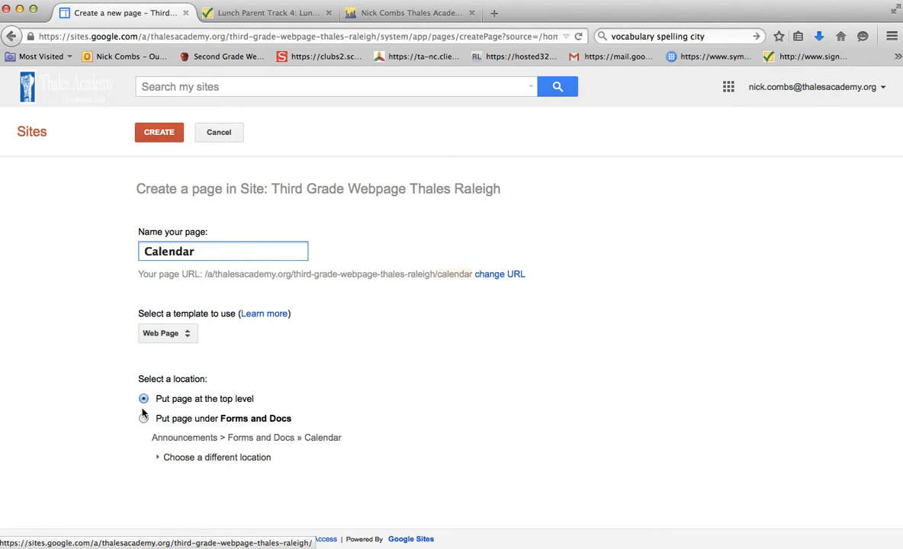
click(144, 421)
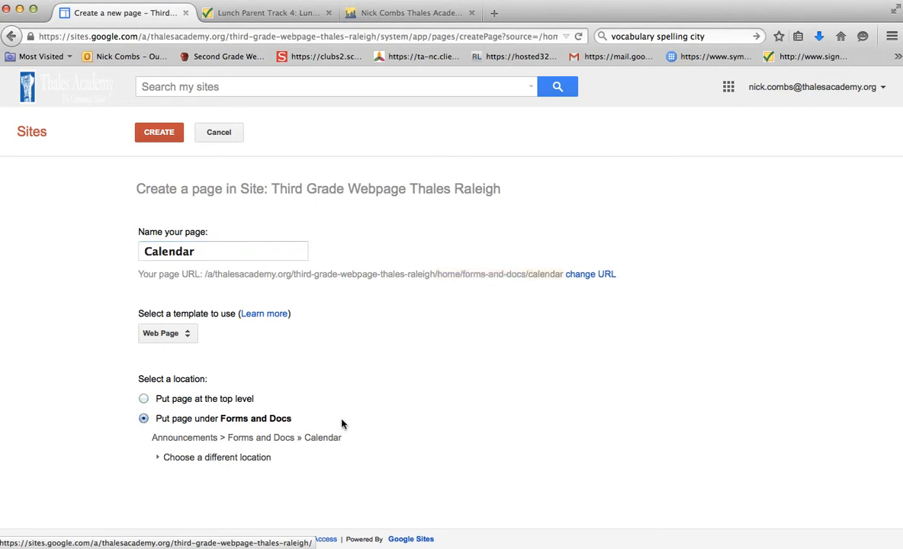
click(144, 399)
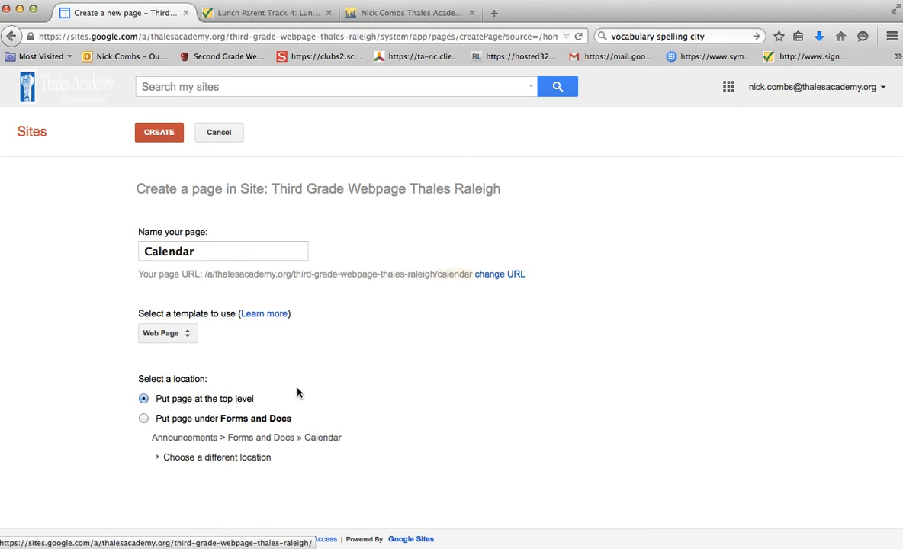
click(160, 134)
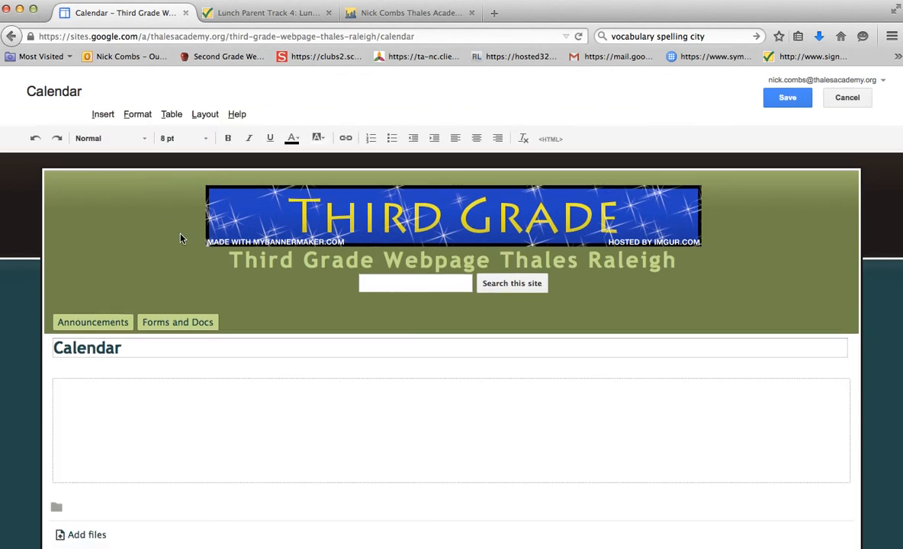
Choose the Thales Staff Calendar as the Google Calendar to insert on the Calendar page.
click(106, 113)
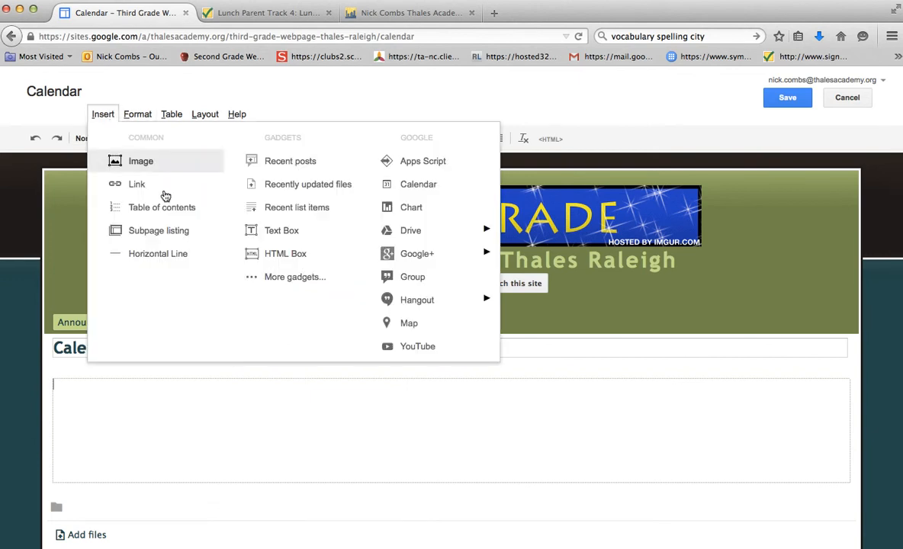
click(425, 187)
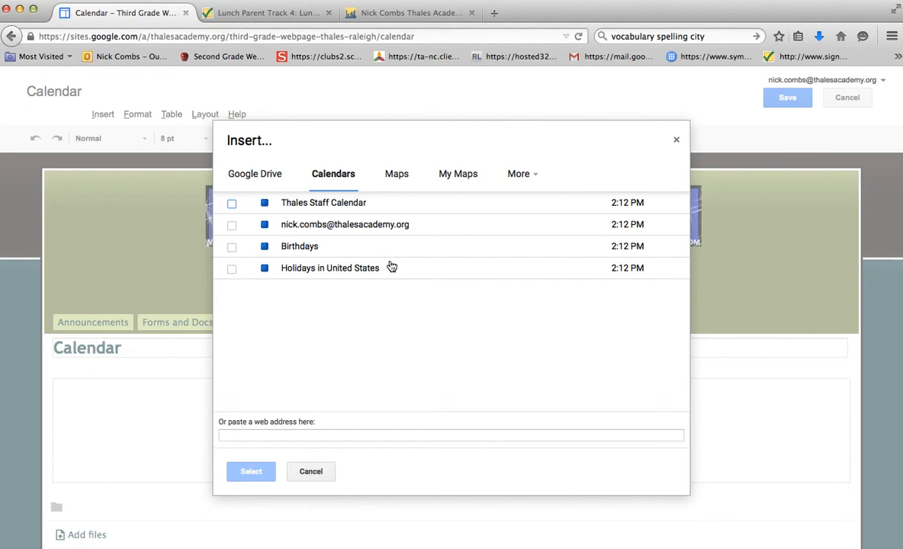
click(232, 225)
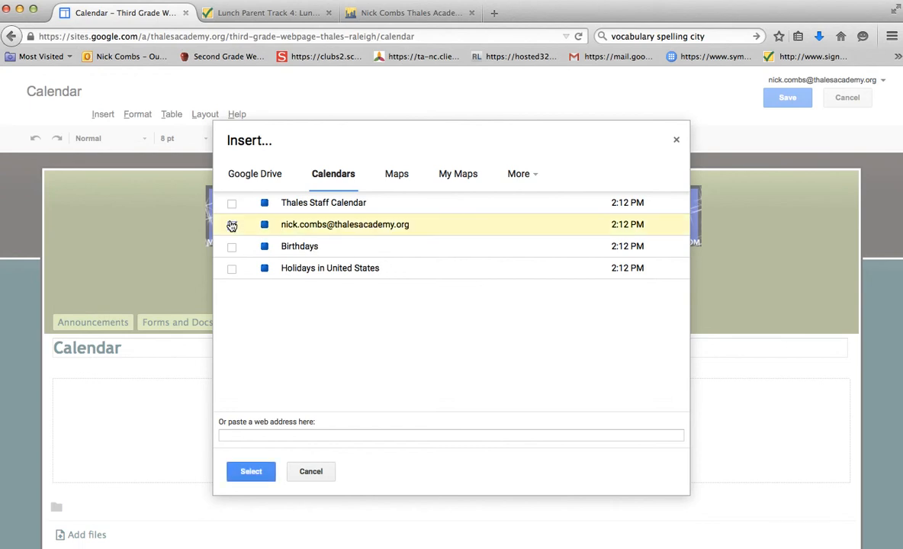
click(232, 268)
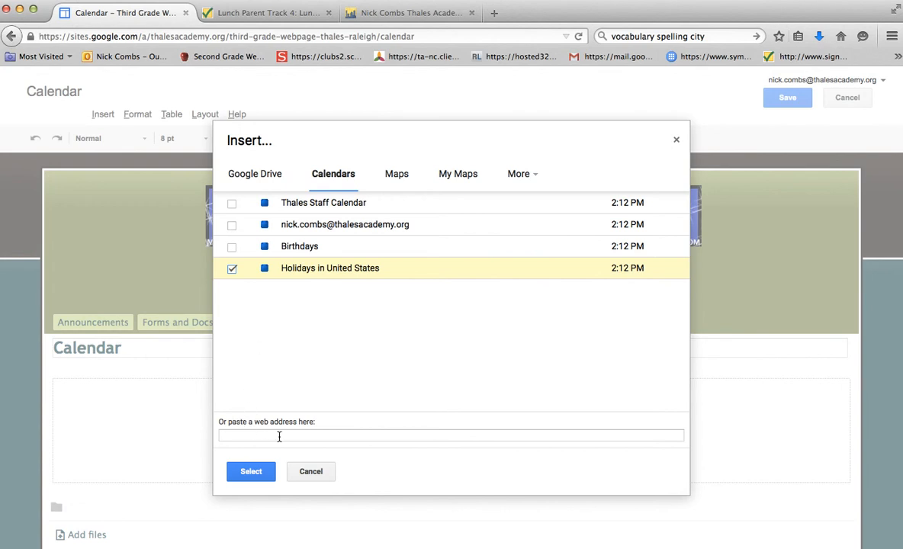
click(231, 204)
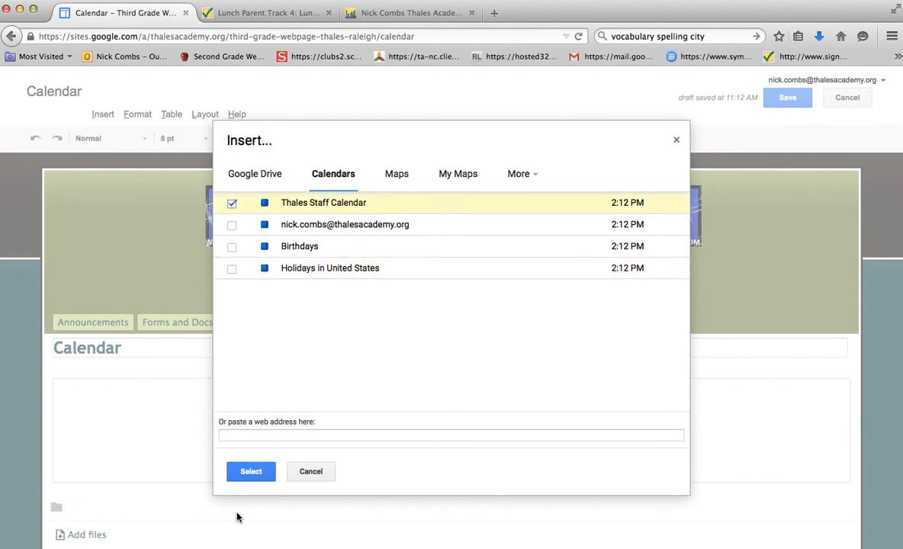
click(251, 471)
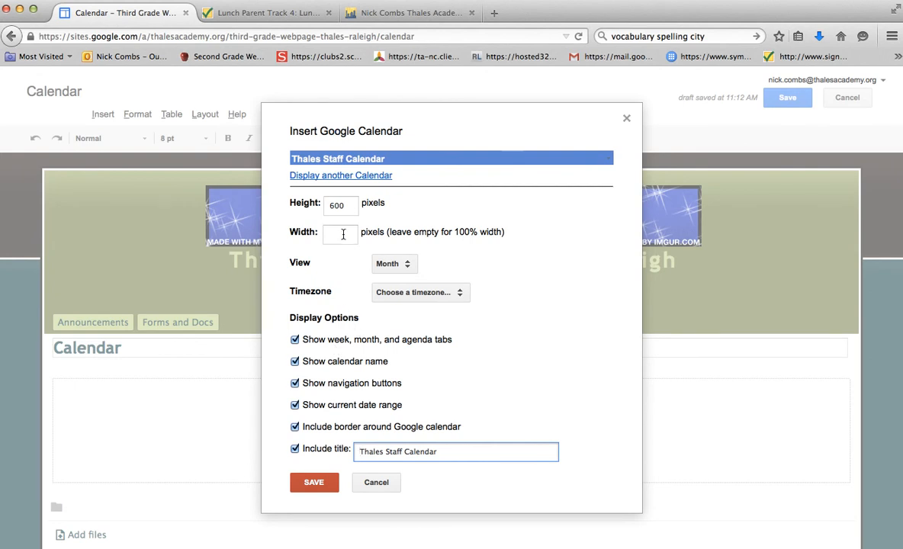
Try to display another calendar in the gadget, selecting the Thales Staff Calendar again.
click(358, 177)
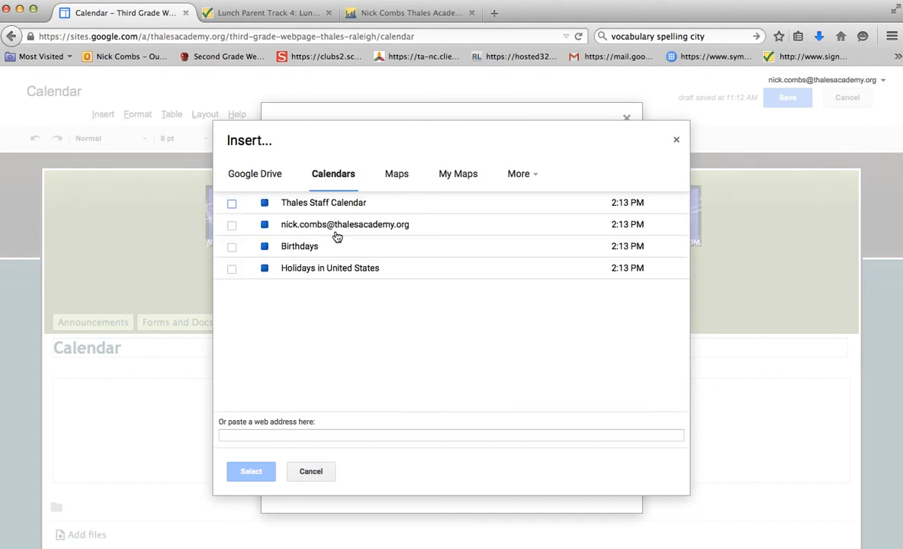
click(232, 269)
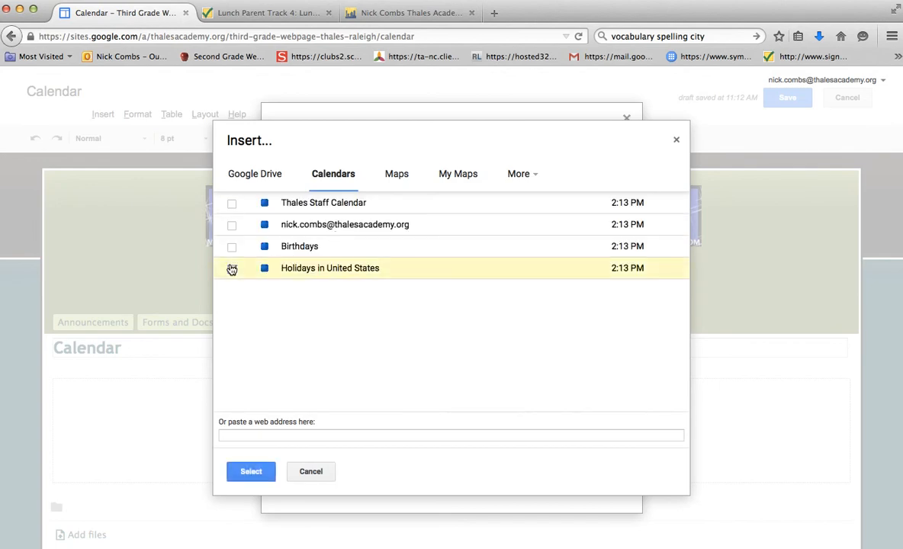
click(233, 225)
click(232, 204)
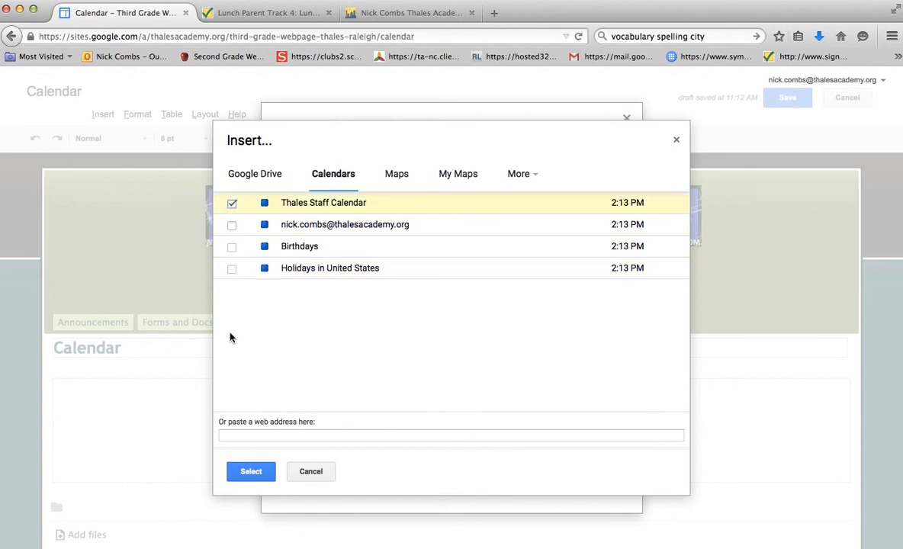
click(250, 472)
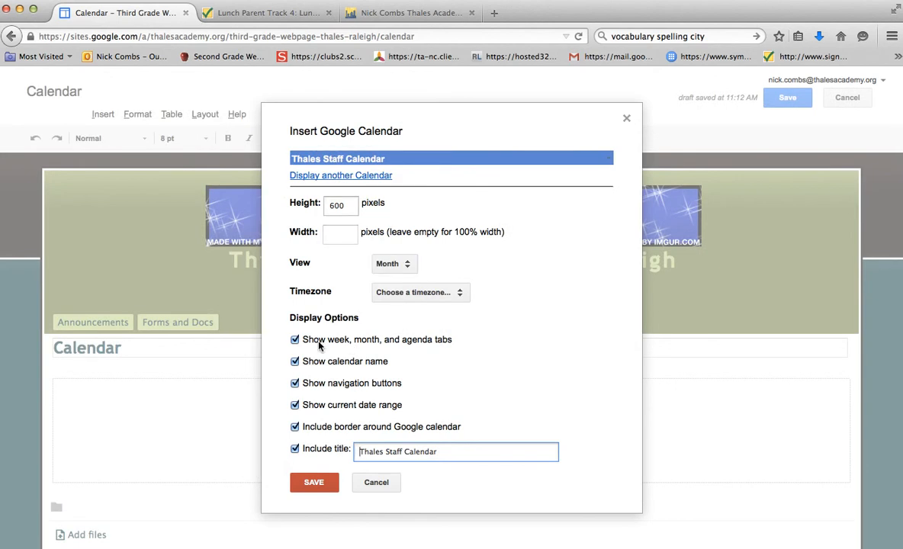
Insert the calendar gadget with its default display options and save the Calendar page.
click(313, 484)
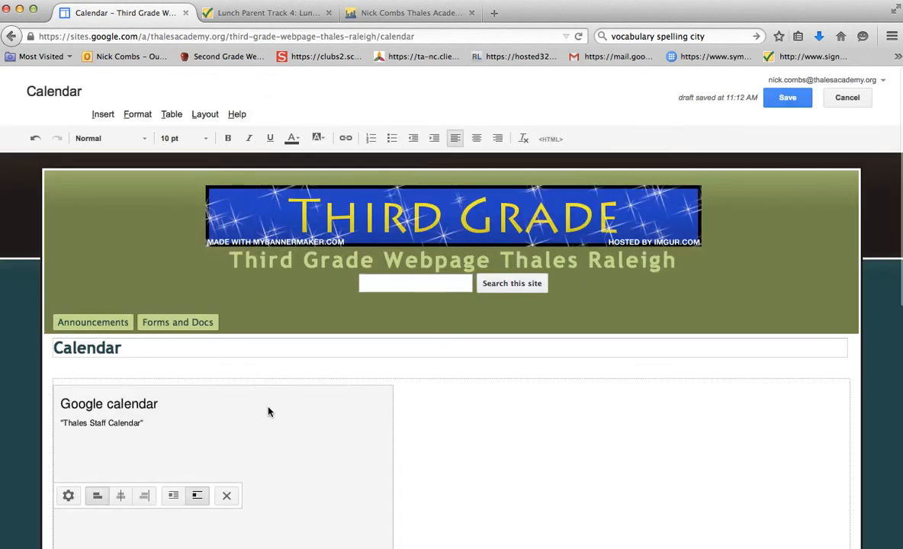
click(769, 105)
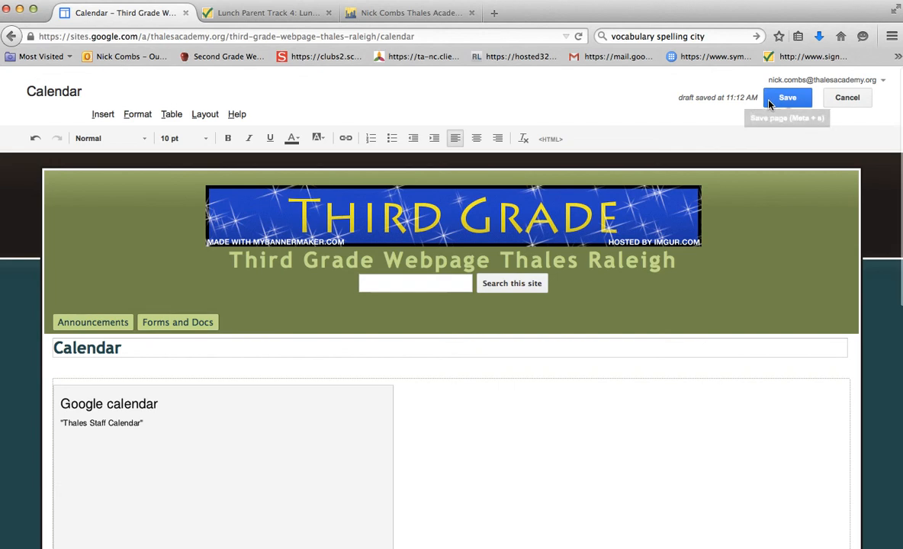
Save the Calendar page and review the embedded staff calendar down to the comments area and back.
click(769, 105)
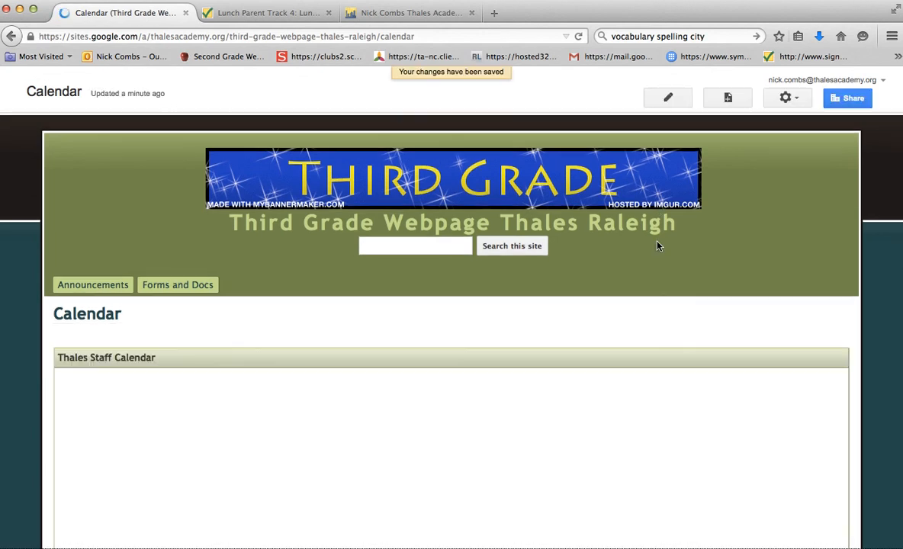
scroll(607, 293, down, 1)
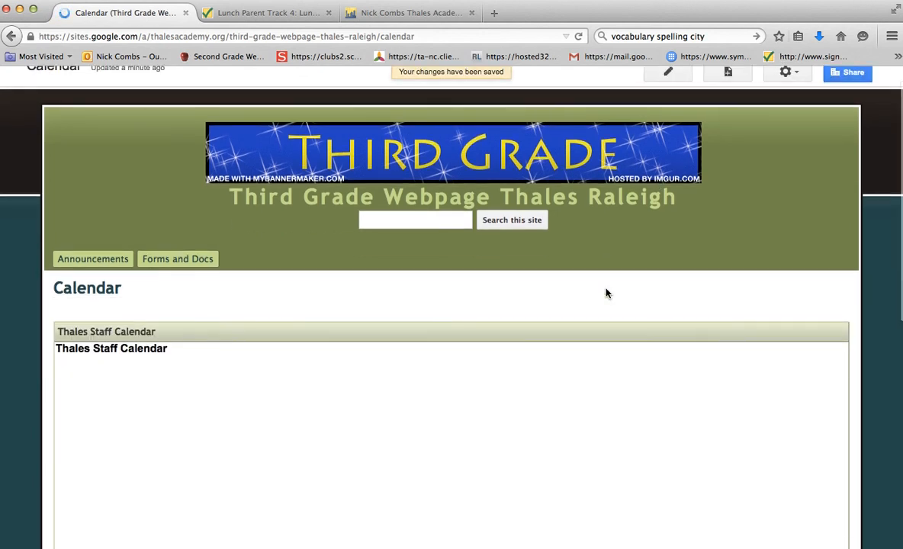
scroll(607, 293, down, 2)
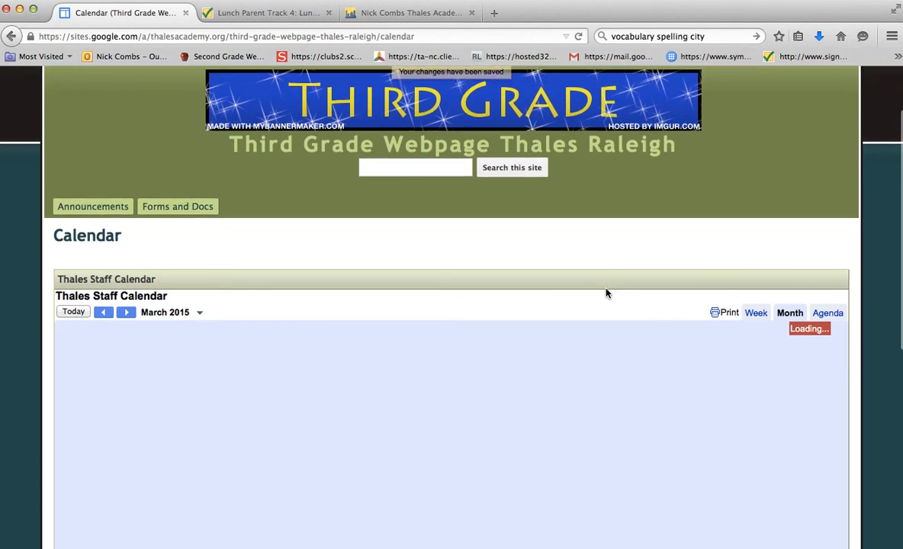
scroll(606, 293, down, 4)
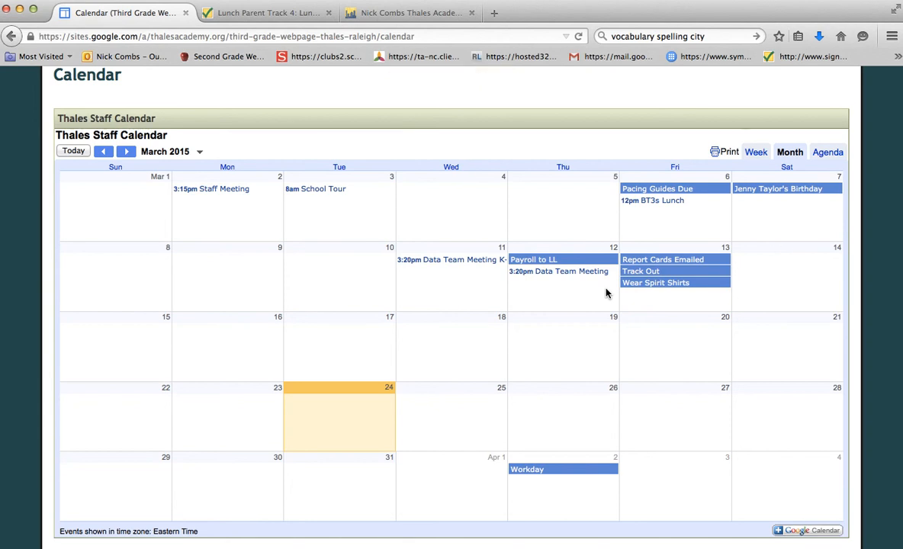
scroll(607, 294, down, 1)
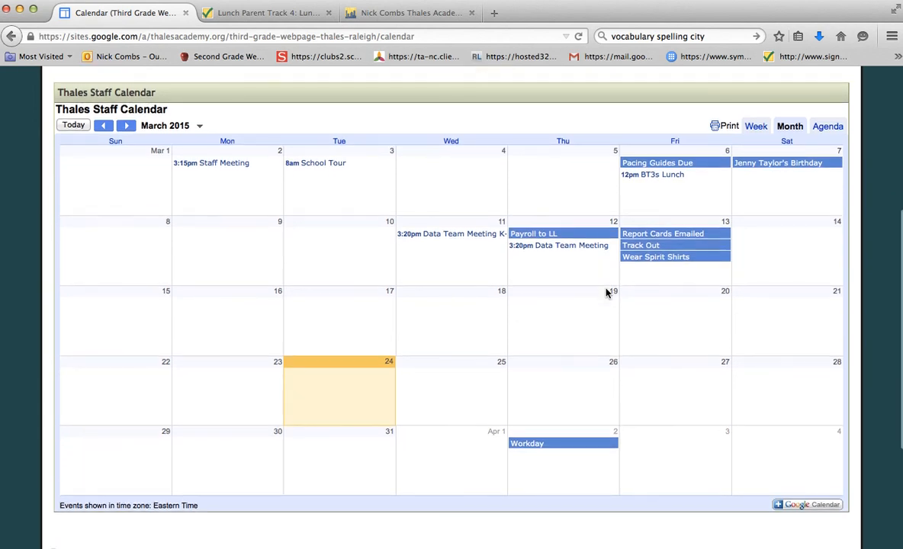
scroll(607, 294, down, 1)
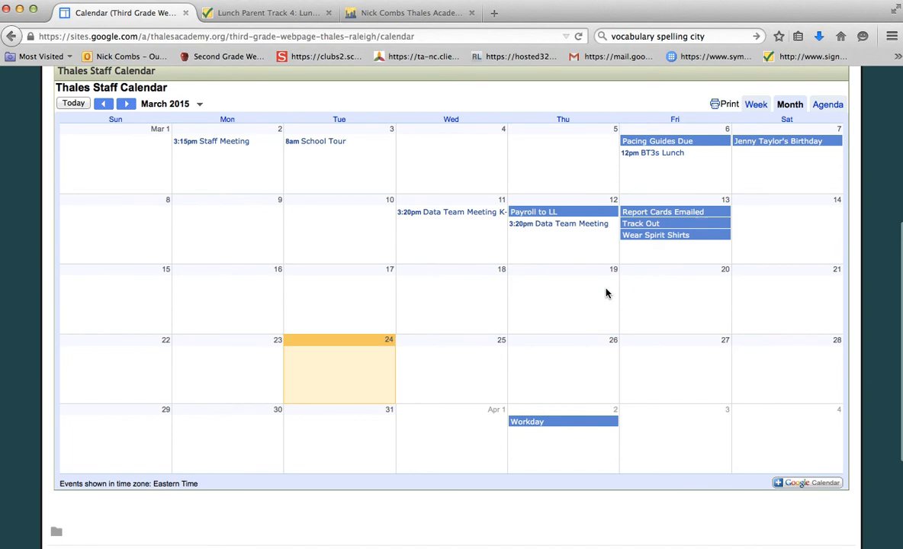
scroll(607, 293, down, 5)
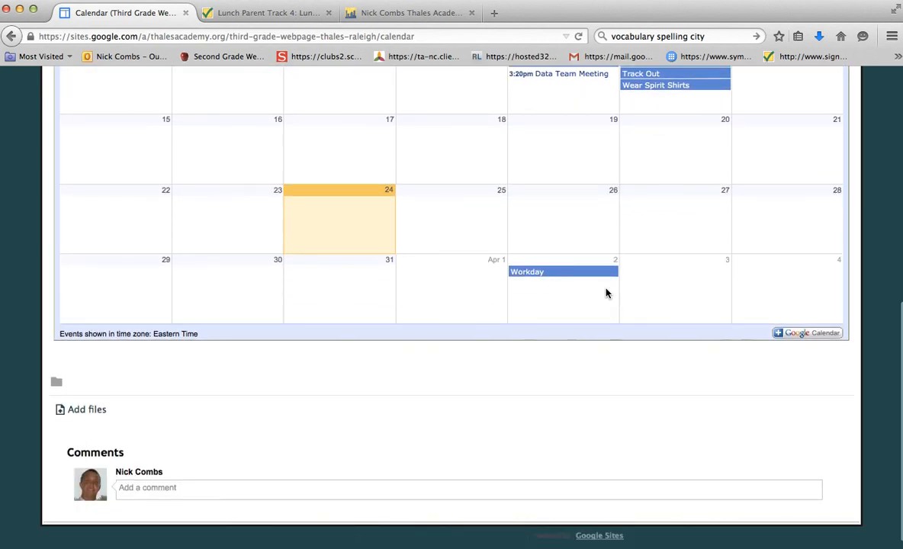
scroll(607, 293, up, 10)
scroll(606, 293, up, 3)
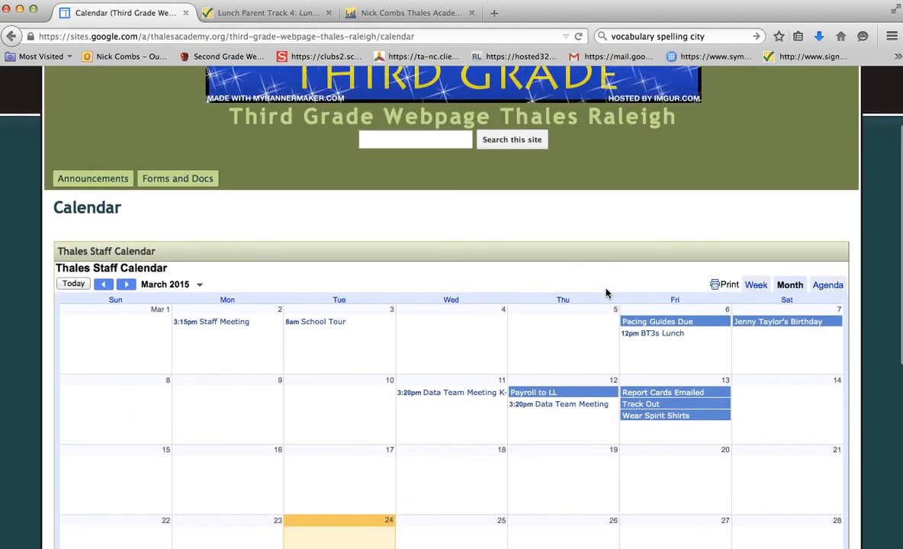
scroll(606, 293, up, 2)
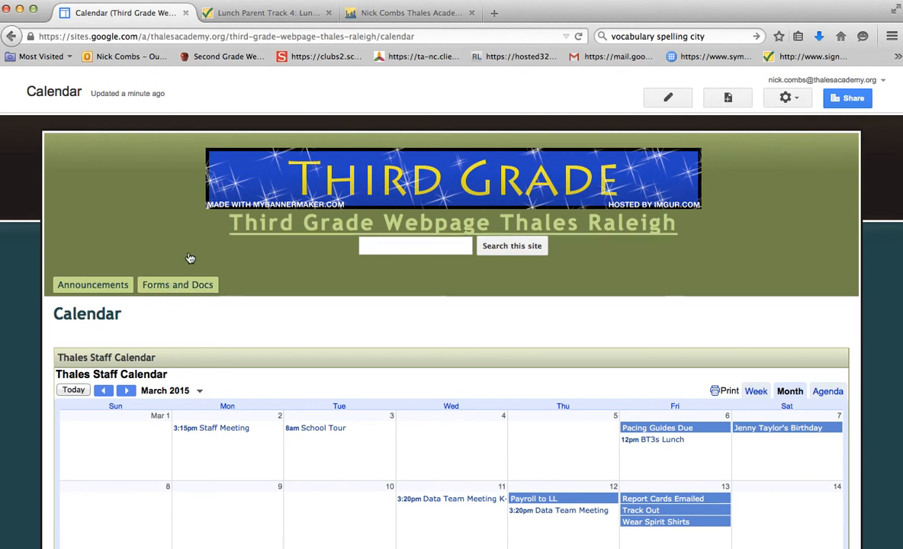
From the Announcements page, edit the site layout to add the Calendar page to the horizontal navigation, and close the layout editor.
click(84, 291)
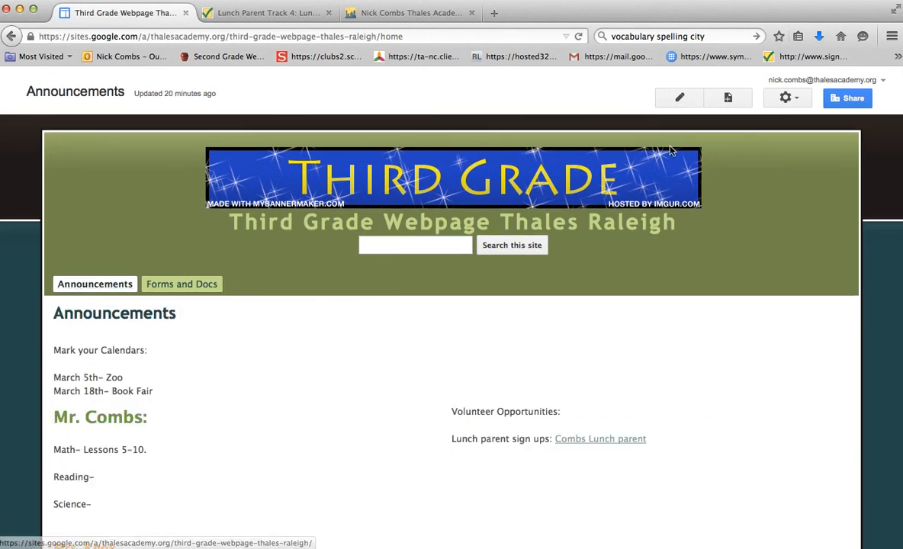
click(783, 103)
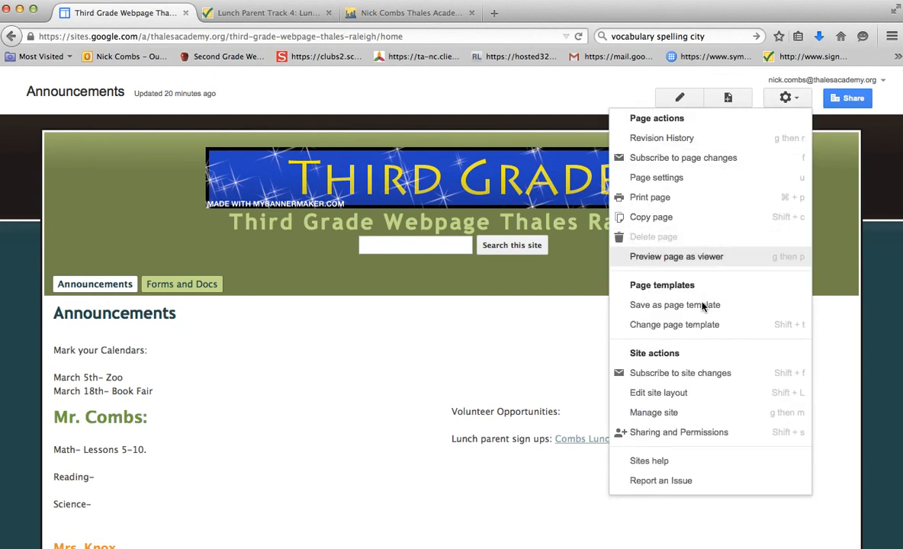
click(681, 394)
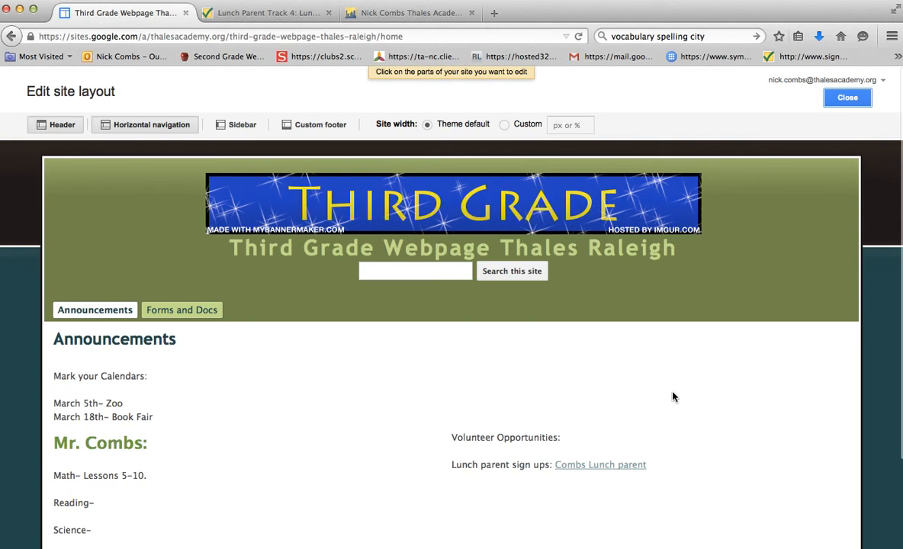
click(301, 314)
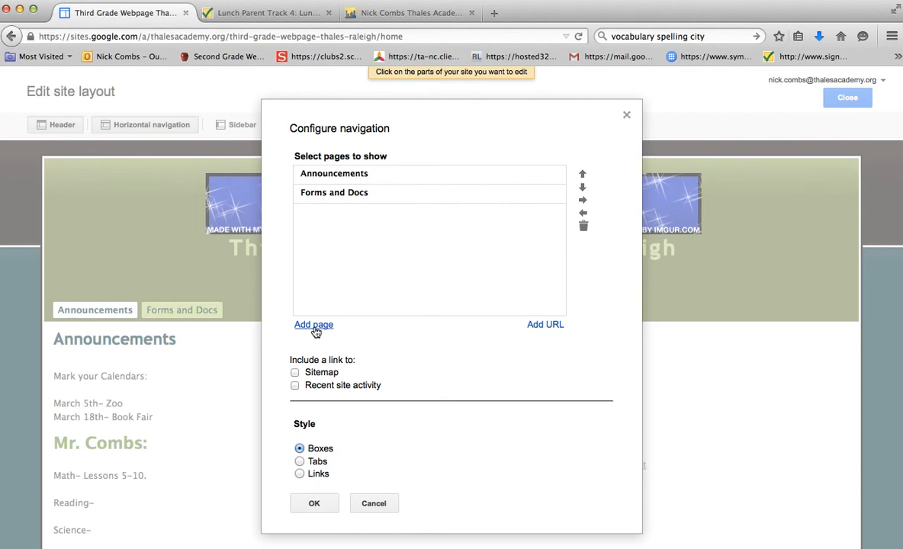
click(315, 326)
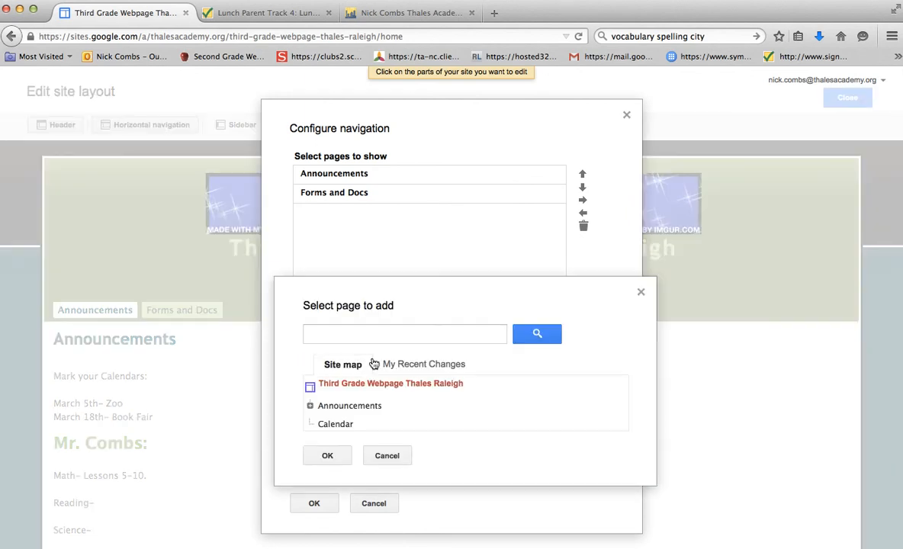
click(396, 366)
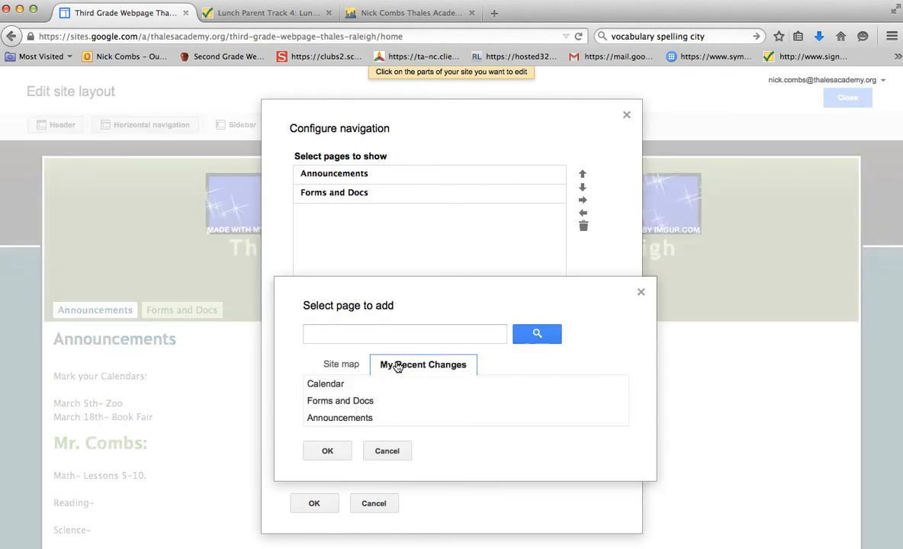
click(340, 385)
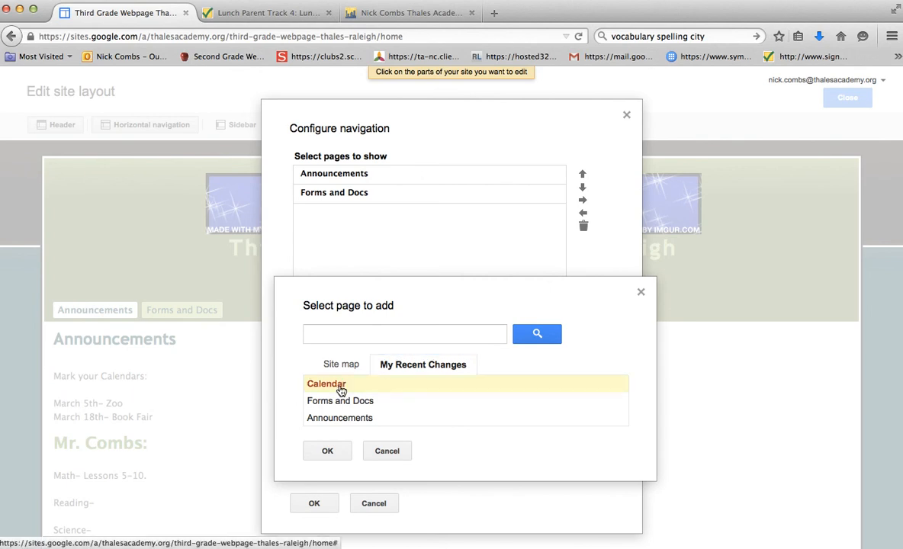
click(328, 450)
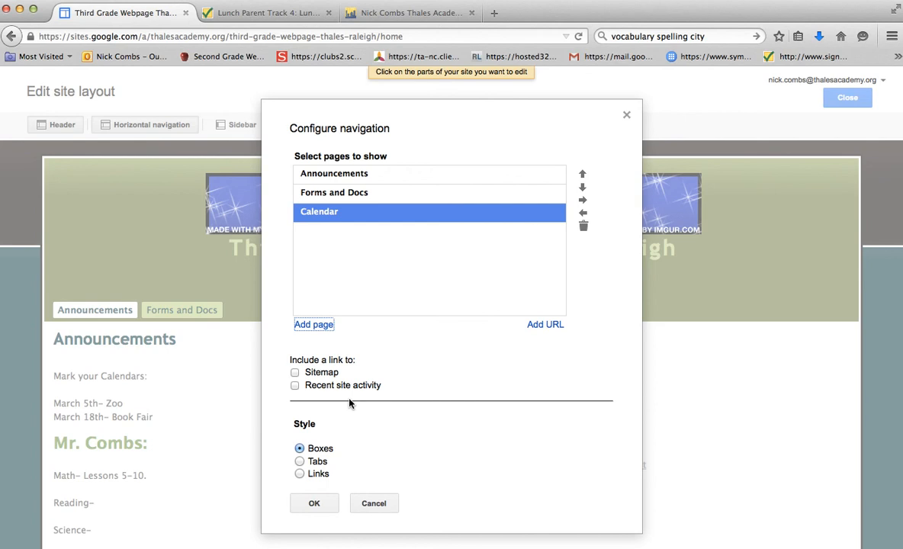
click(314, 502)
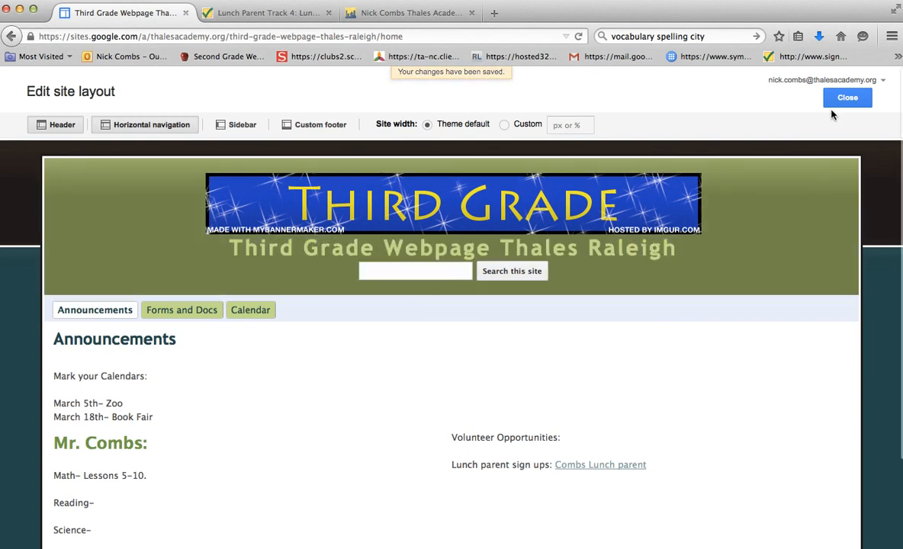
click(847, 98)
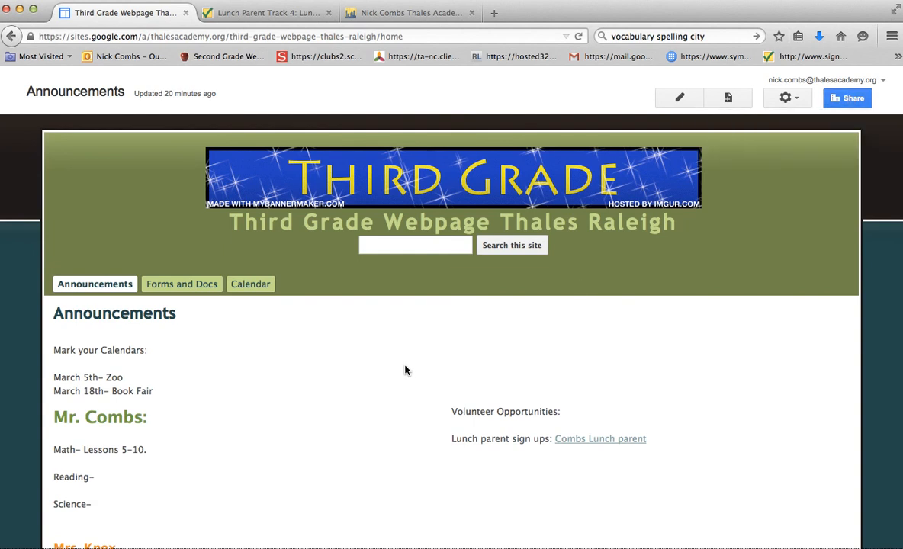
Check the Forms and Docs and Calendar pages through the site navigation, viewing the whole embedded calendar.
scroll(405, 370, down, 1)
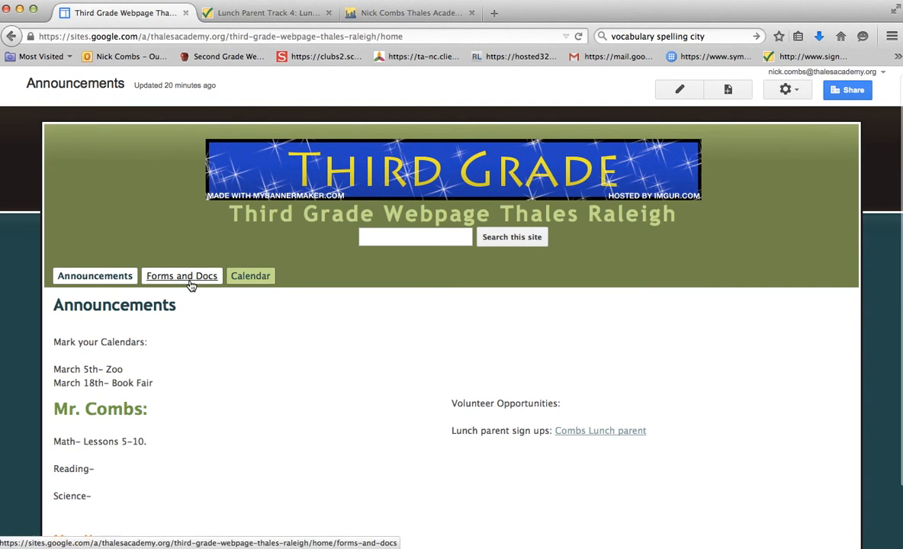
click(189, 282)
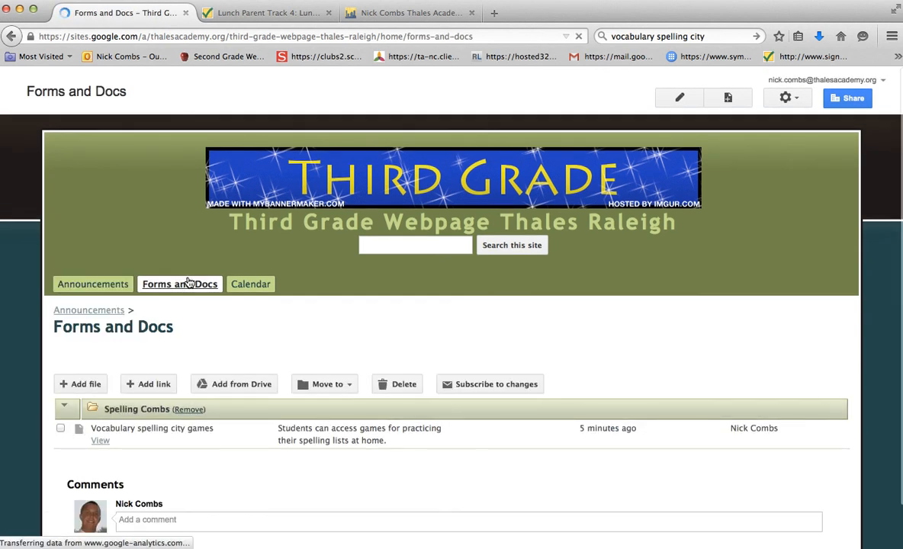
click(255, 289)
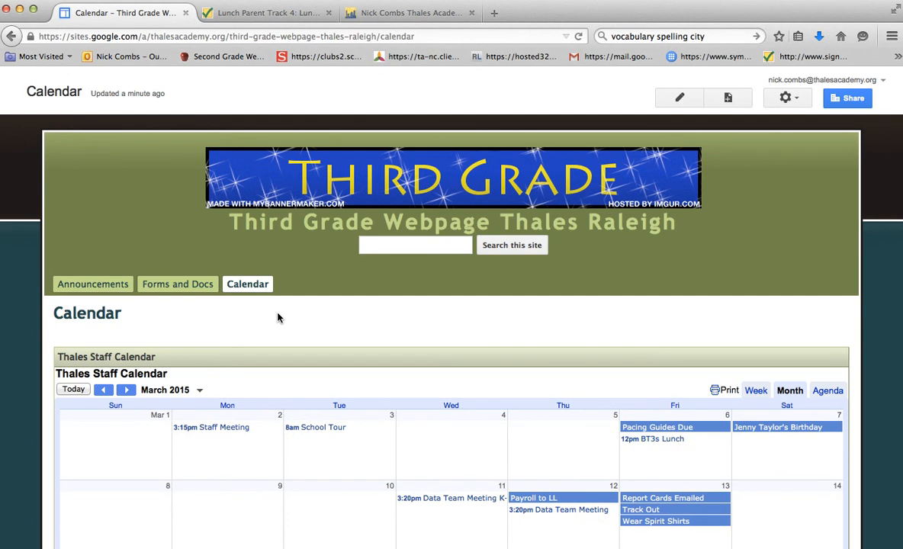
scroll(277, 317, down, 2)
scroll(277, 318, down, 8)
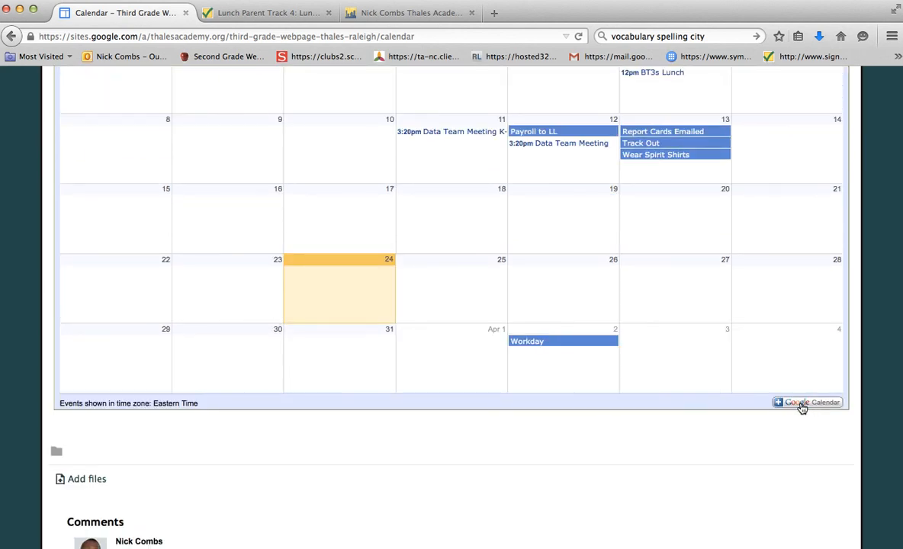
scroll(630, 323, up, 1)
scroll(630, 322, up, 8)
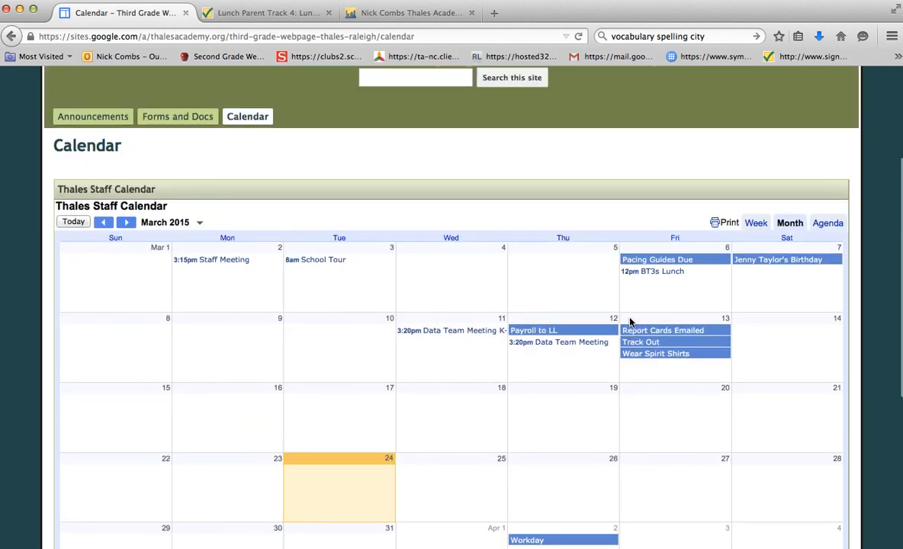
scroll(630, 322, up, 1)
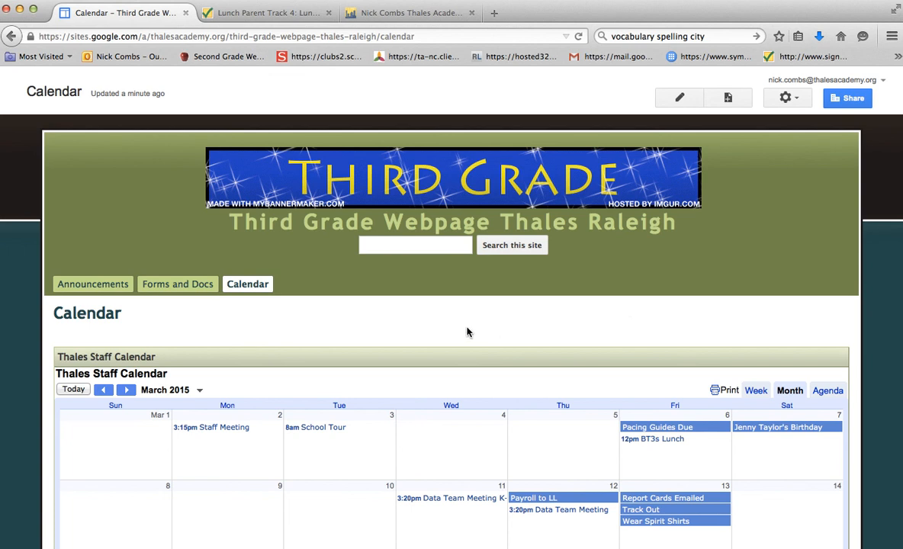
Return to the Announcements page and look over its content.
click(100, 287)
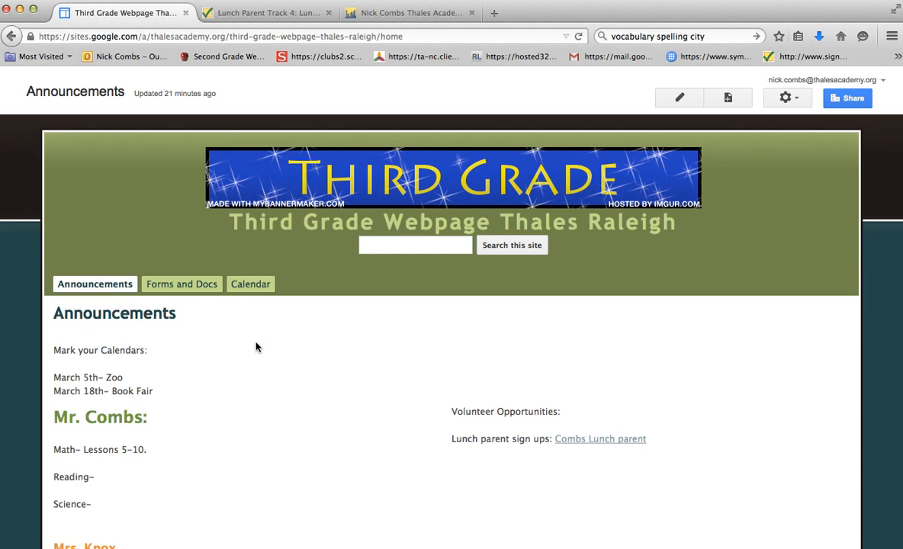
scroll(257, 347, down, 3)
scroll(256, 347, up, 3)
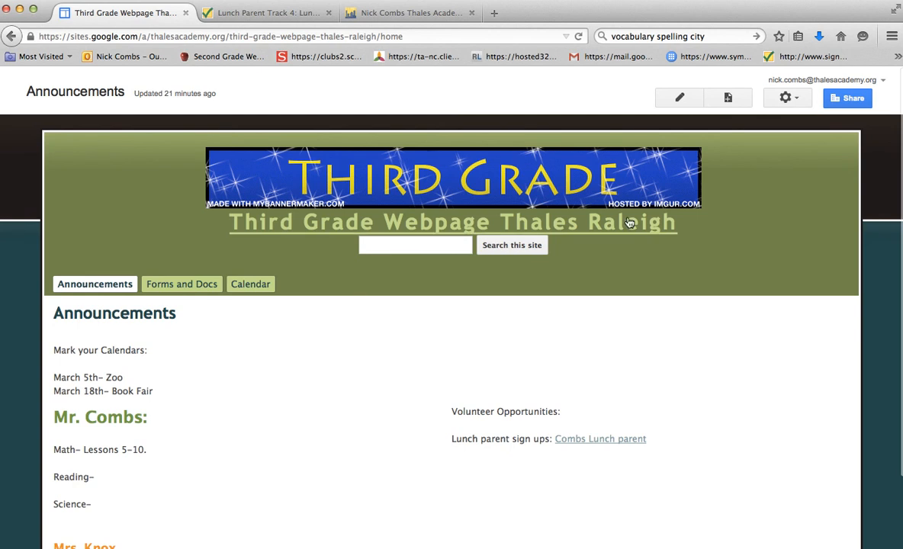